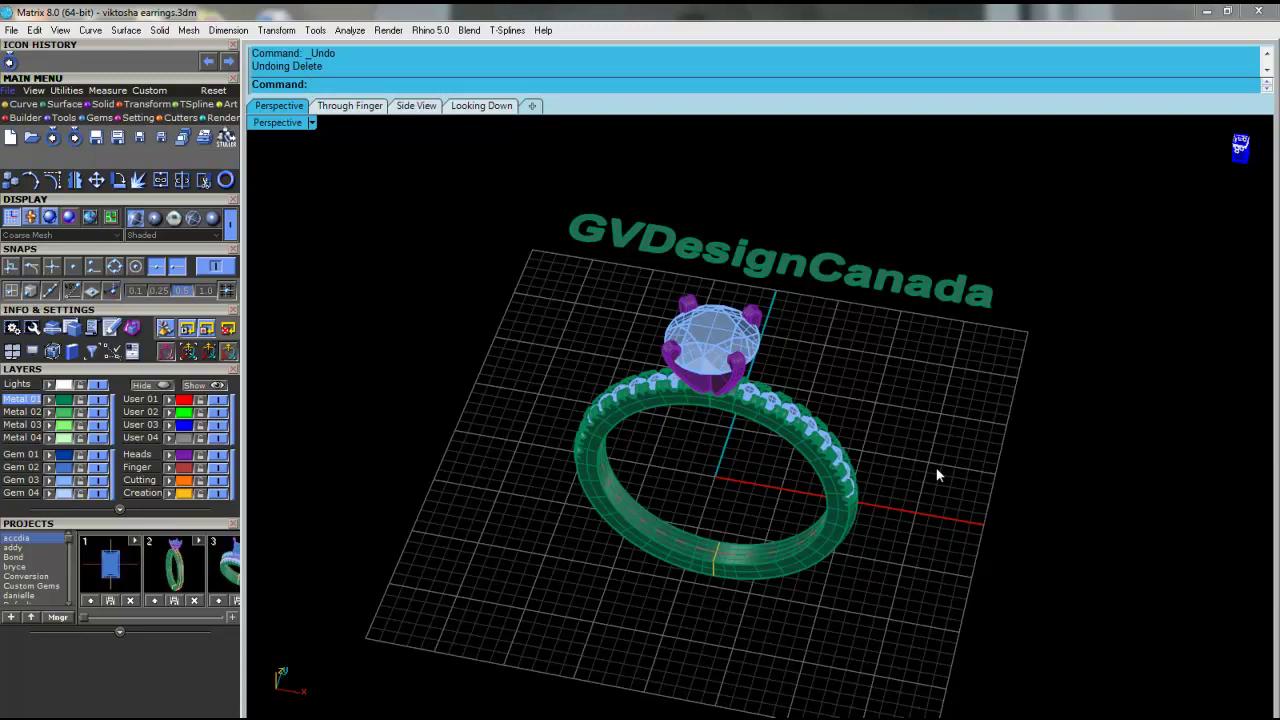
Select all 17 gem block instances through the Gem layers and delete them.
right_drag(785, 360, 810, 382)
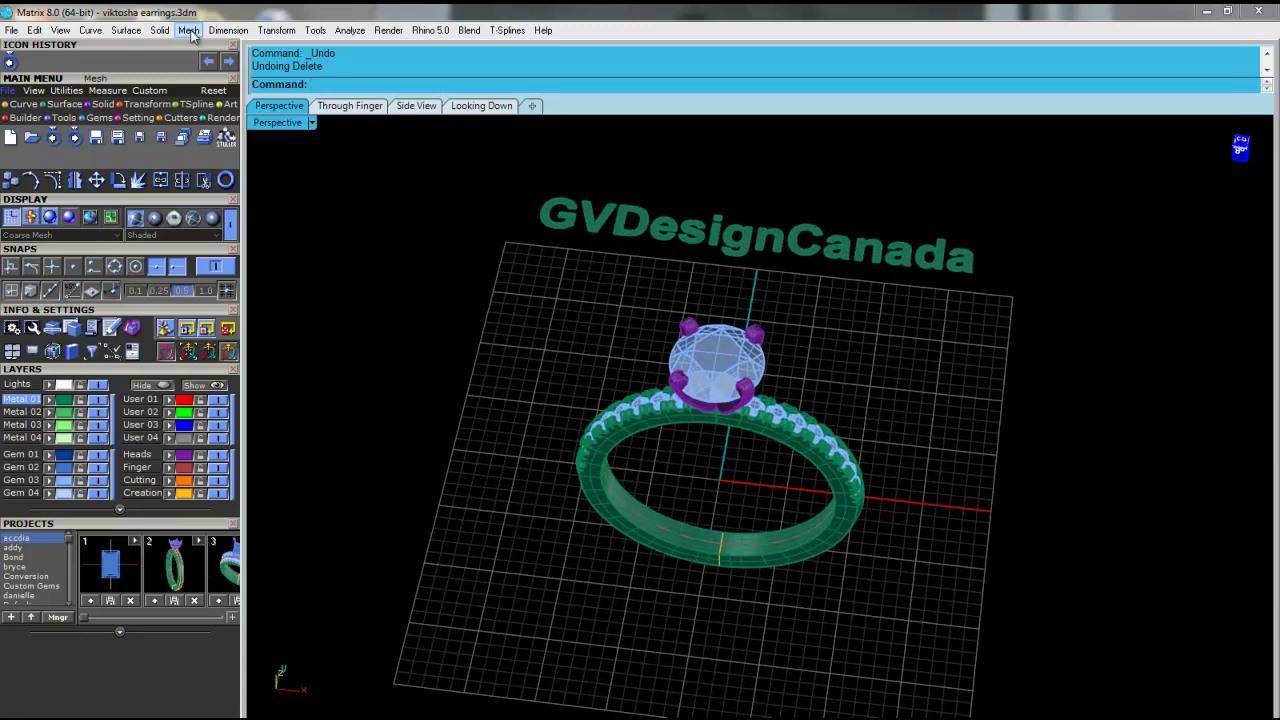
mouse_move(677, 483)
right_down()
mouse_move(663, 423)
mouse_move(677, 466)
right_up()
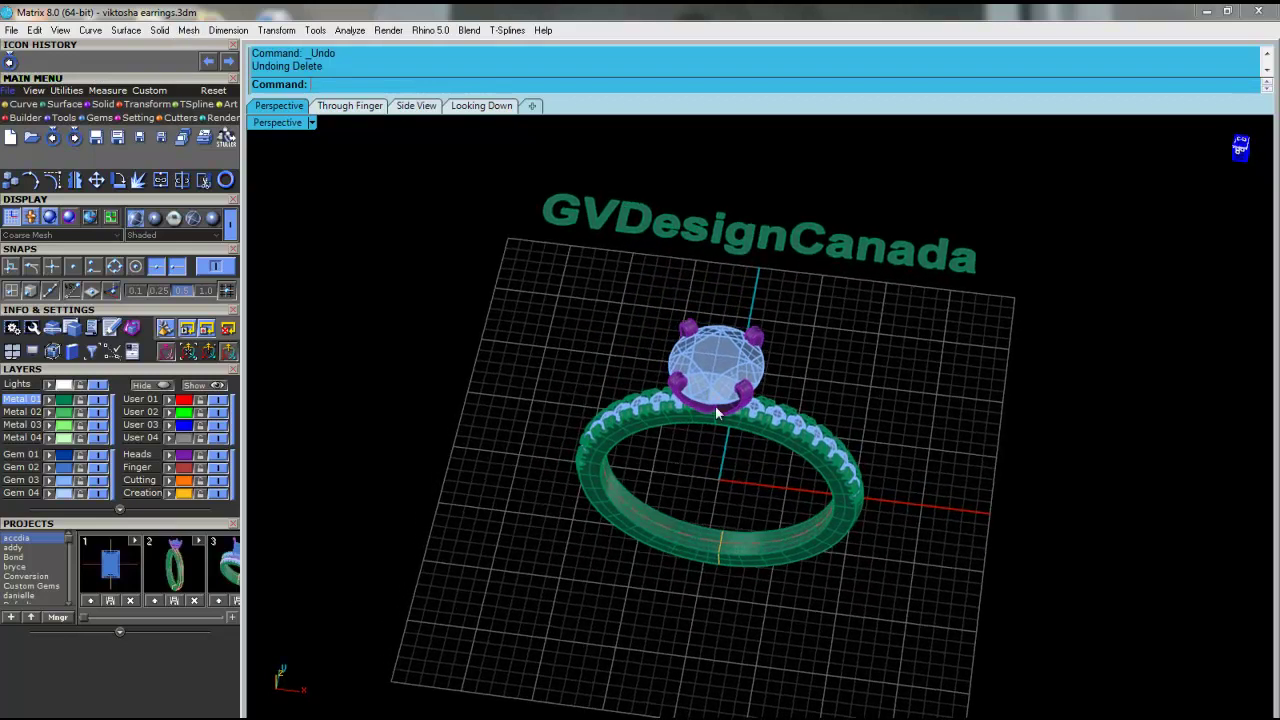
right_drag(654, 511, 629, 455)
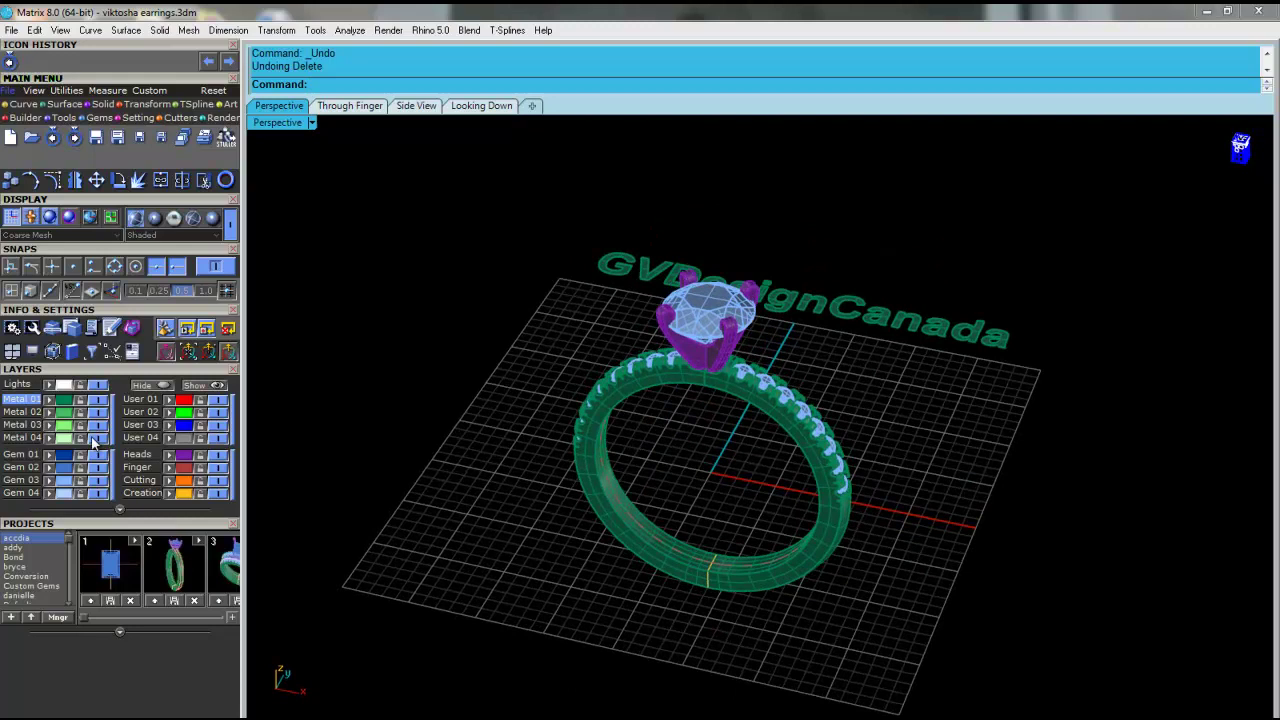
click(72, 490)
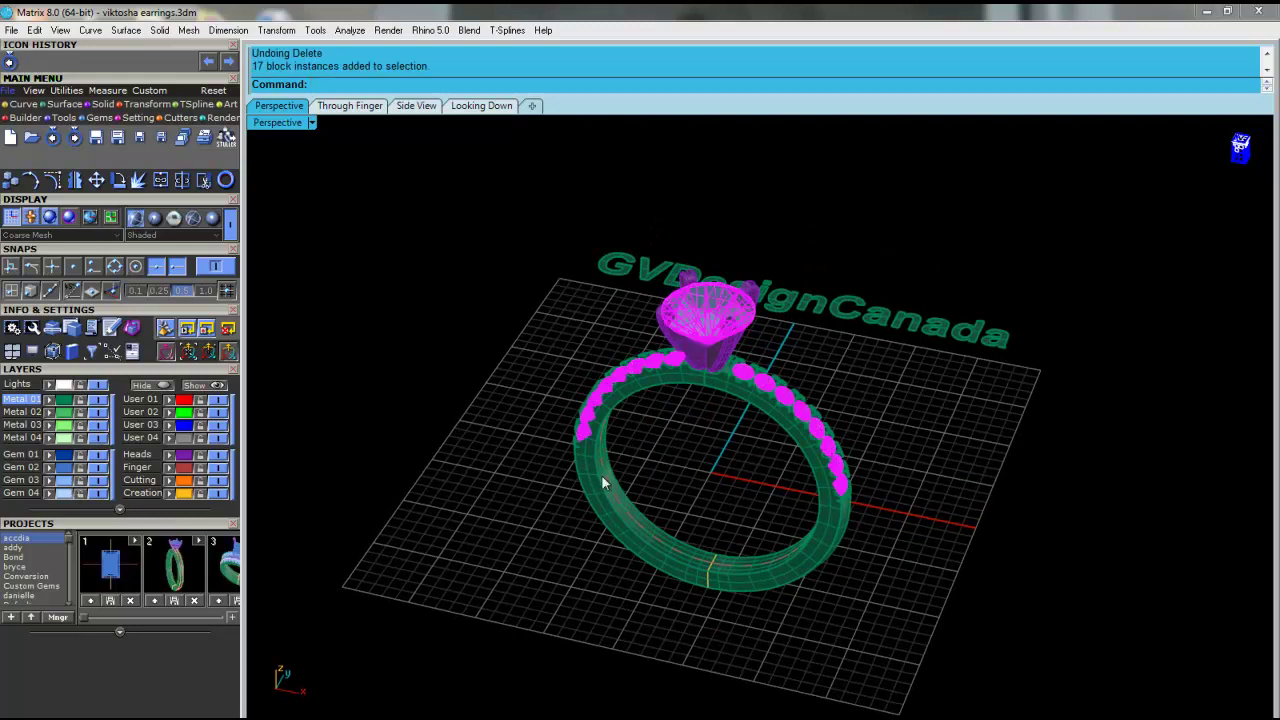
key(Delete)
Window-select the remaining ring band and prong head.
right_drag(657, 457, 707, 399)
scroll(707, 399, up, 4)
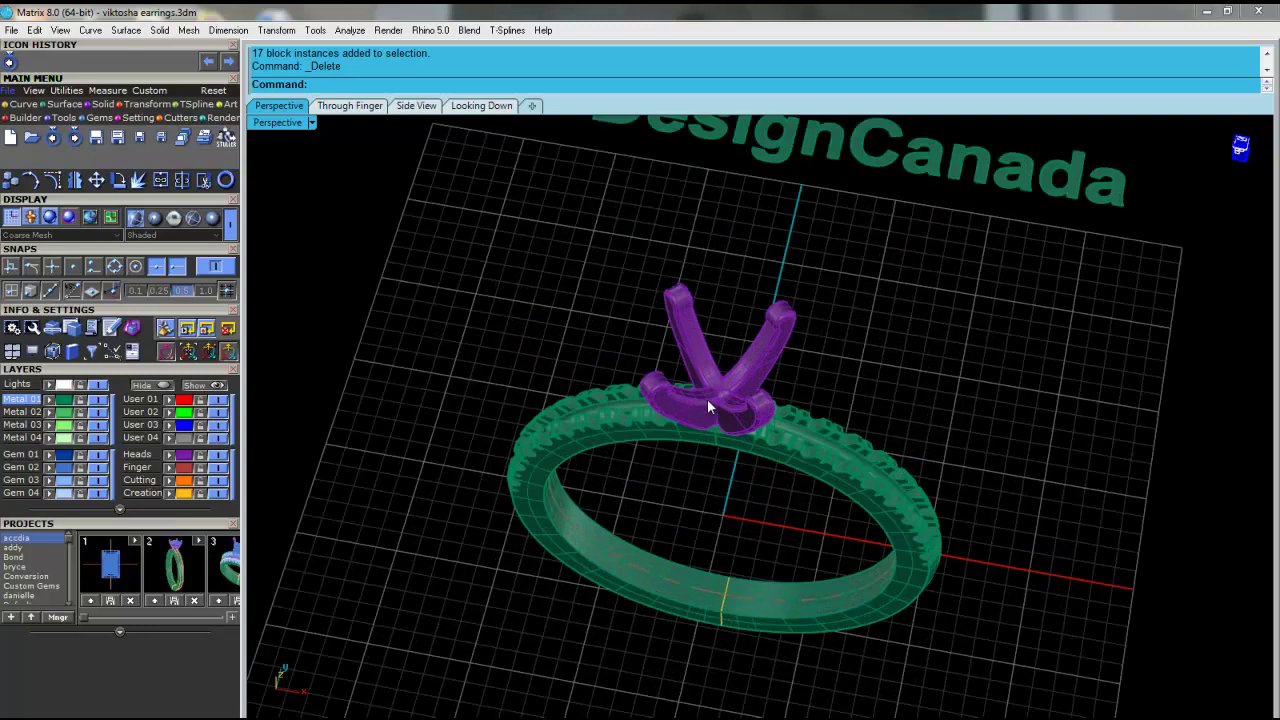
scroll(730, 518, down, 4)
drag(948, 634, 534, 299)
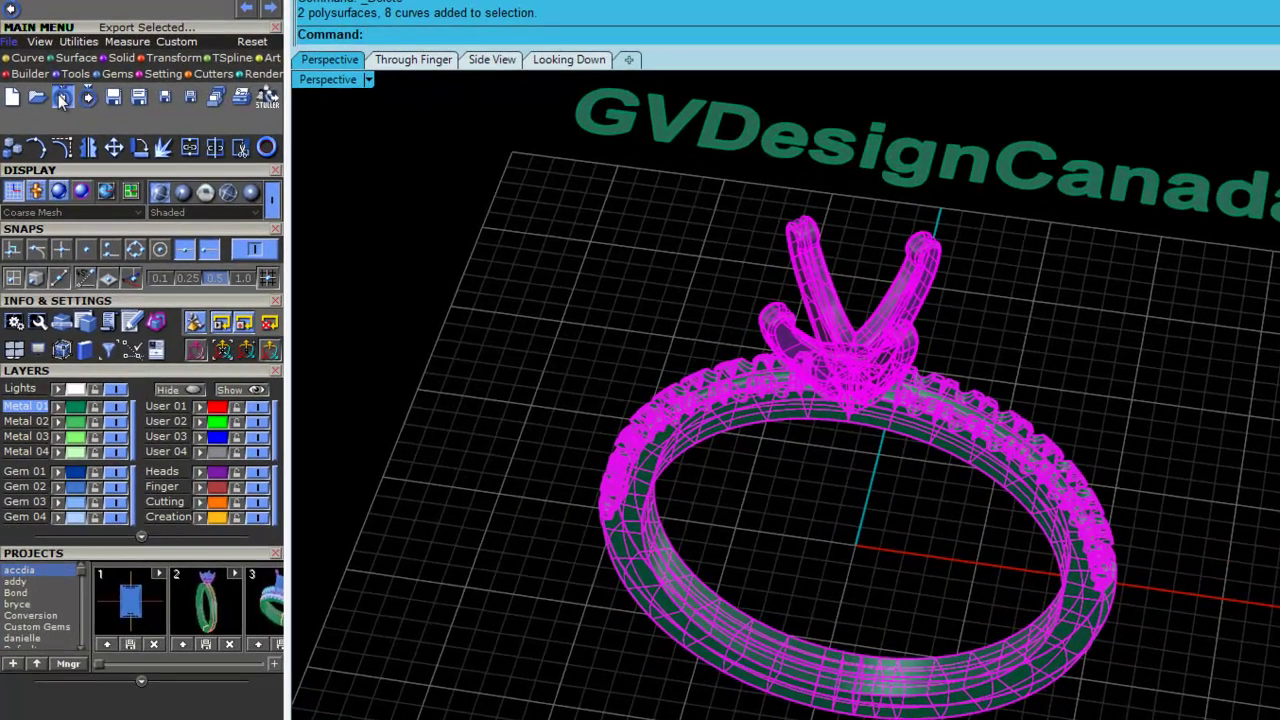
Export the selected band and head as binary STL 'ring 5', accepting default mesh settings.
click(53, 137)
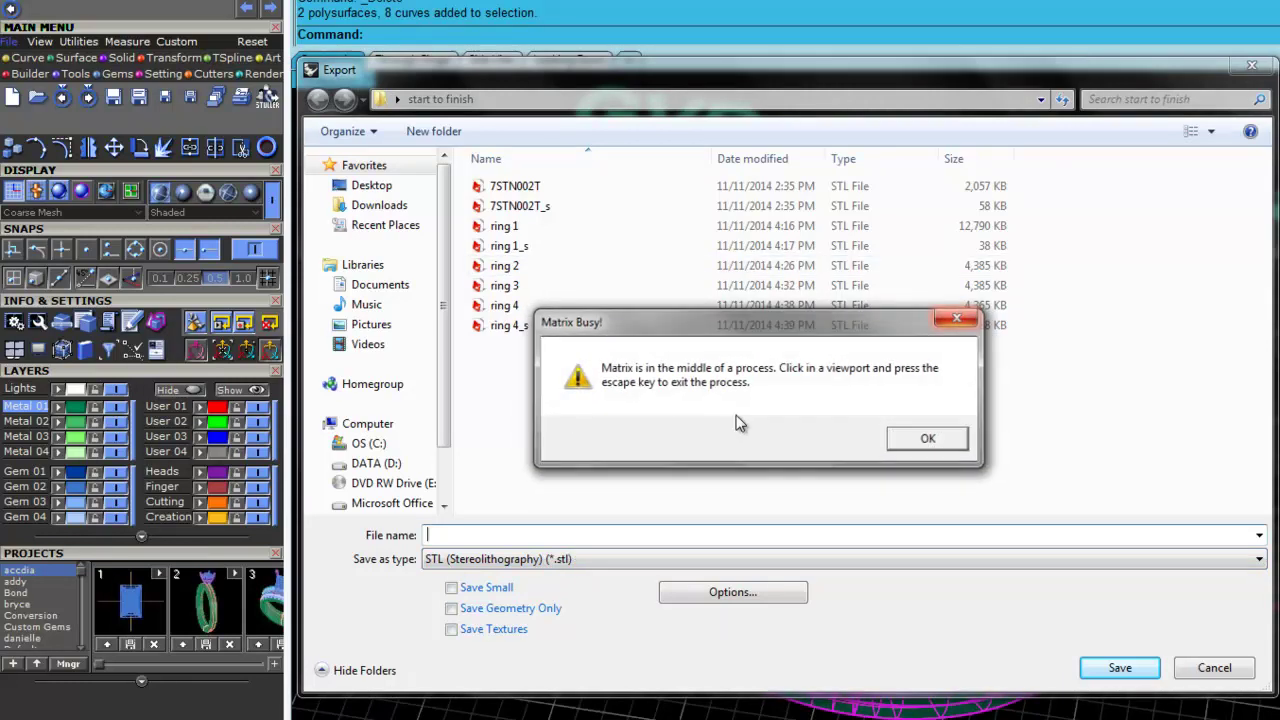
click(928, 438)
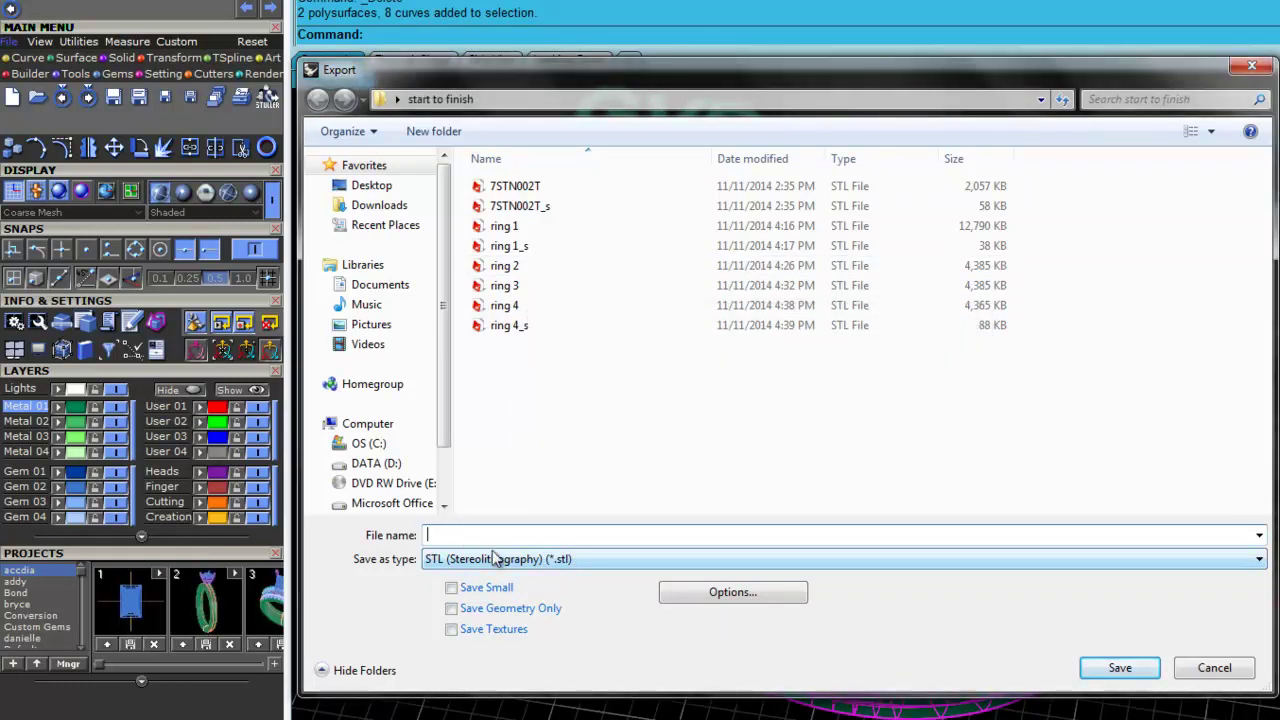
text(ring 5)
key(Return)
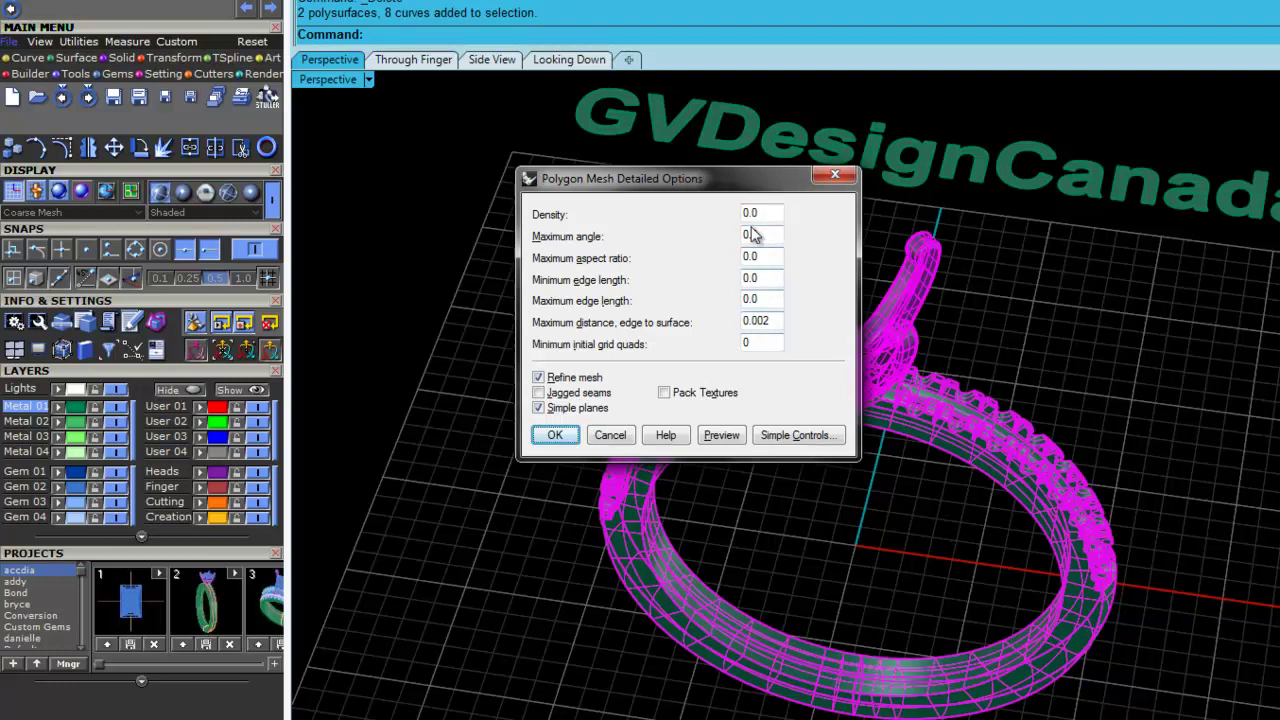
click(565, 439)
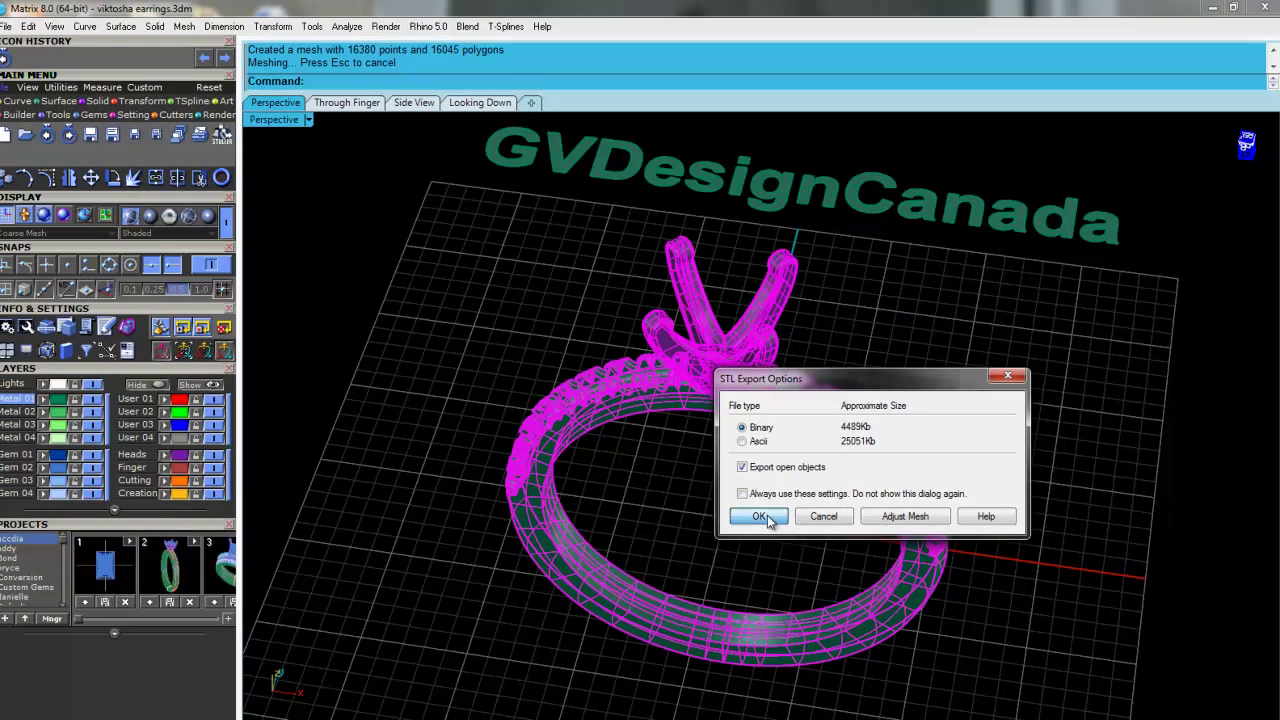
click(622, 471)
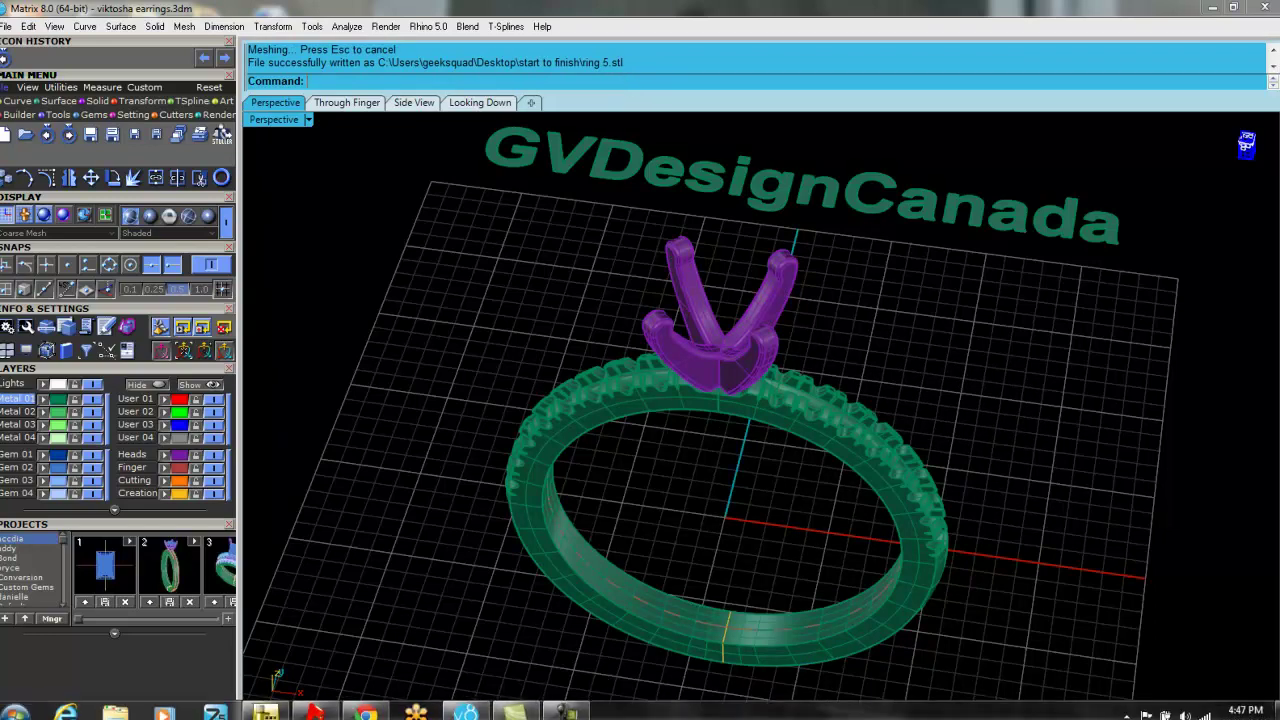
Switch to Magics and import ring 5.stl onto the build platform.
mouse_move(315, 710)
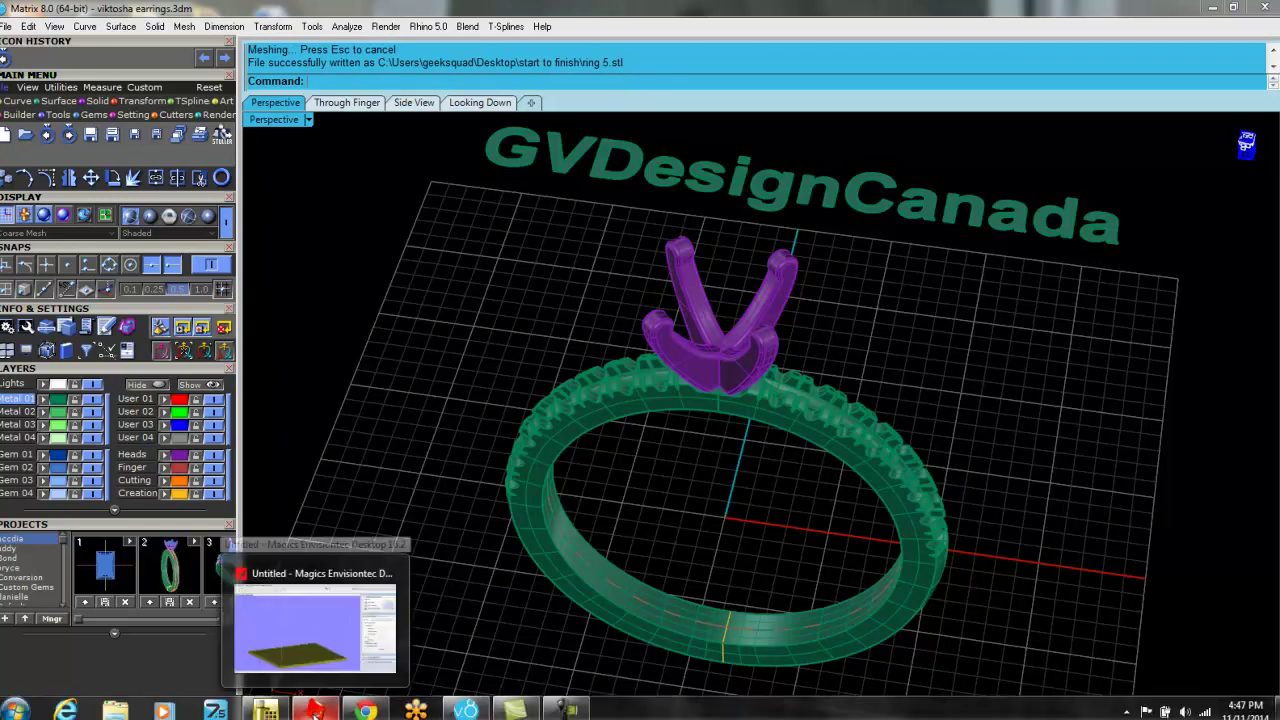
click(318, 628)
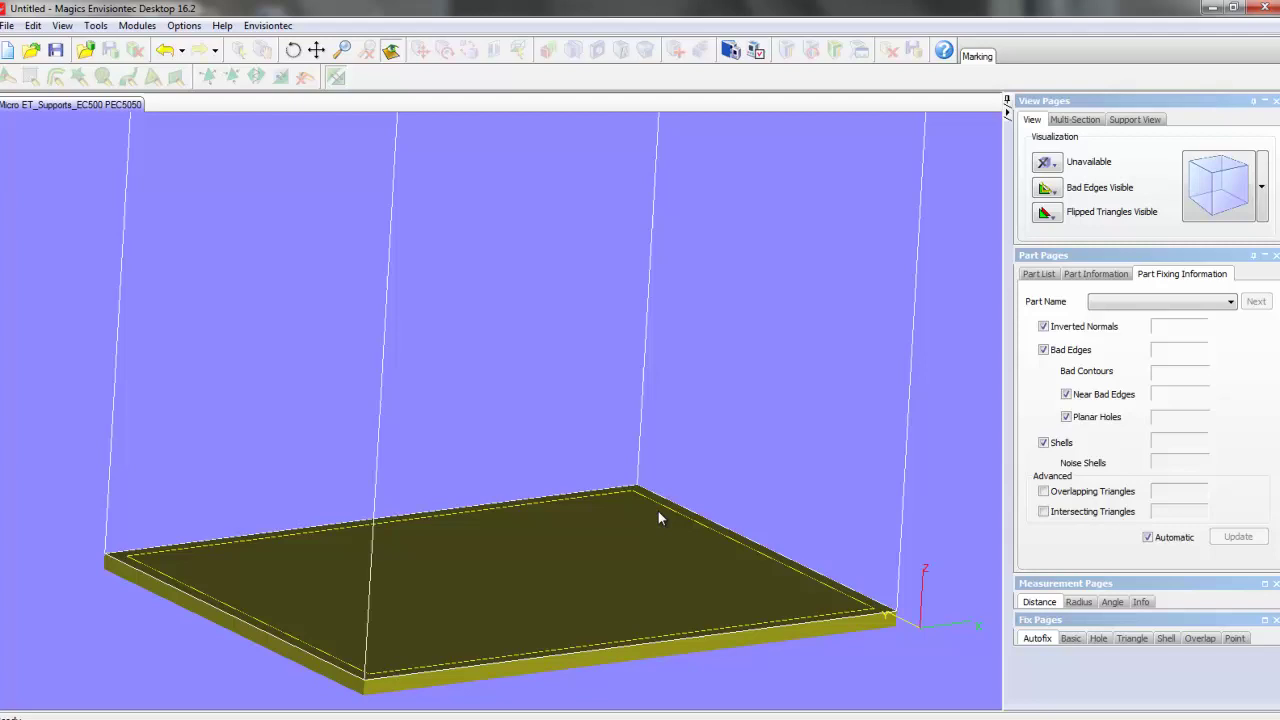
scroll(658, 511, down, 2)
scroll(658, 493, down, 2)
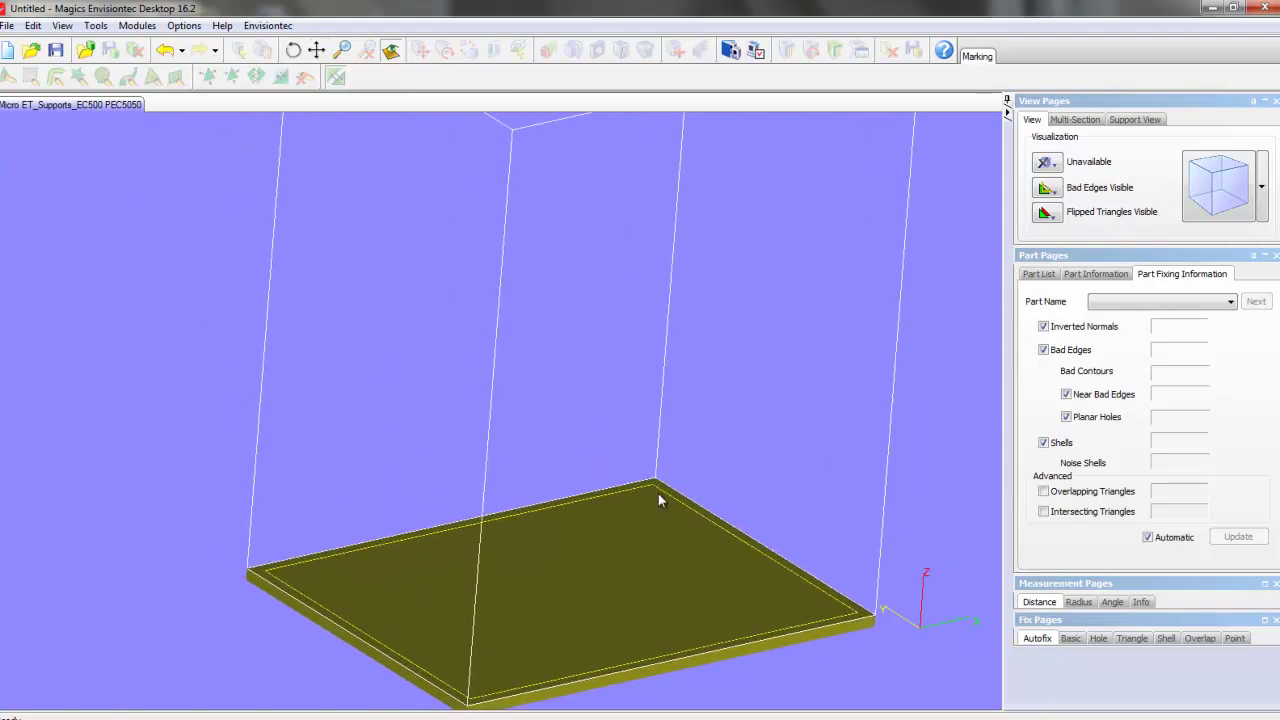
right_drag(663, 500, 629, 478)
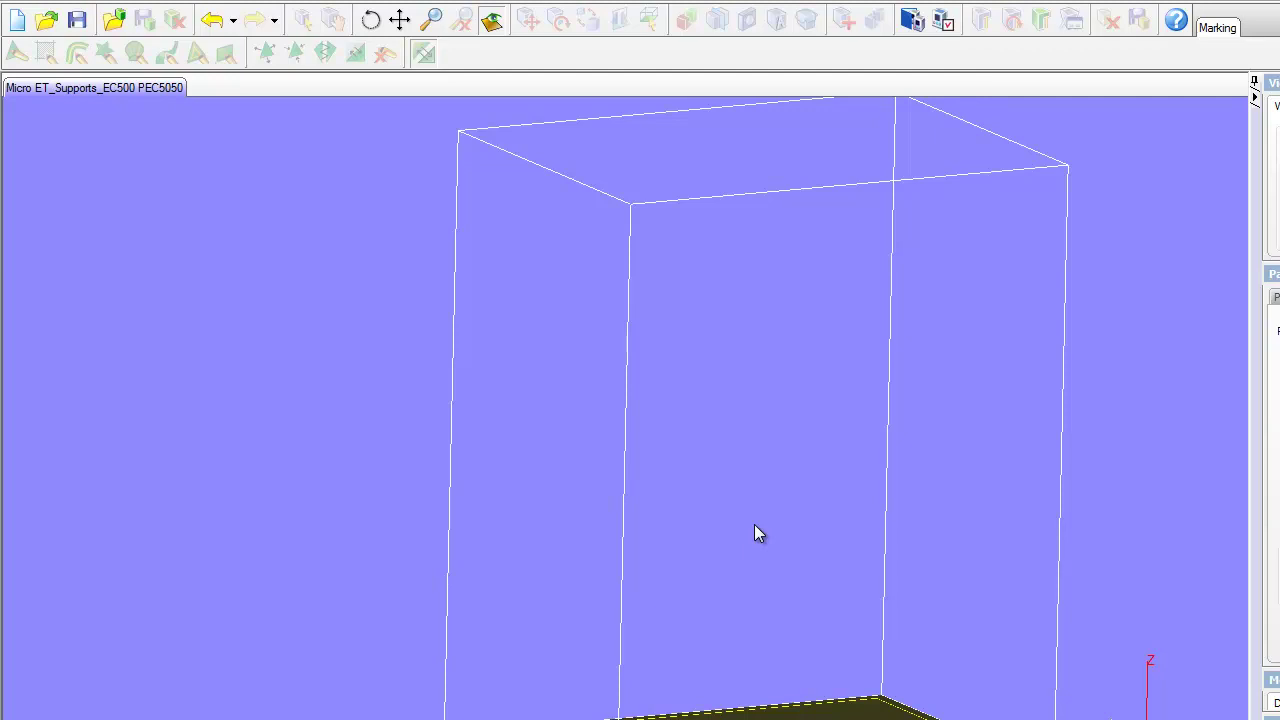
click(20, 2)
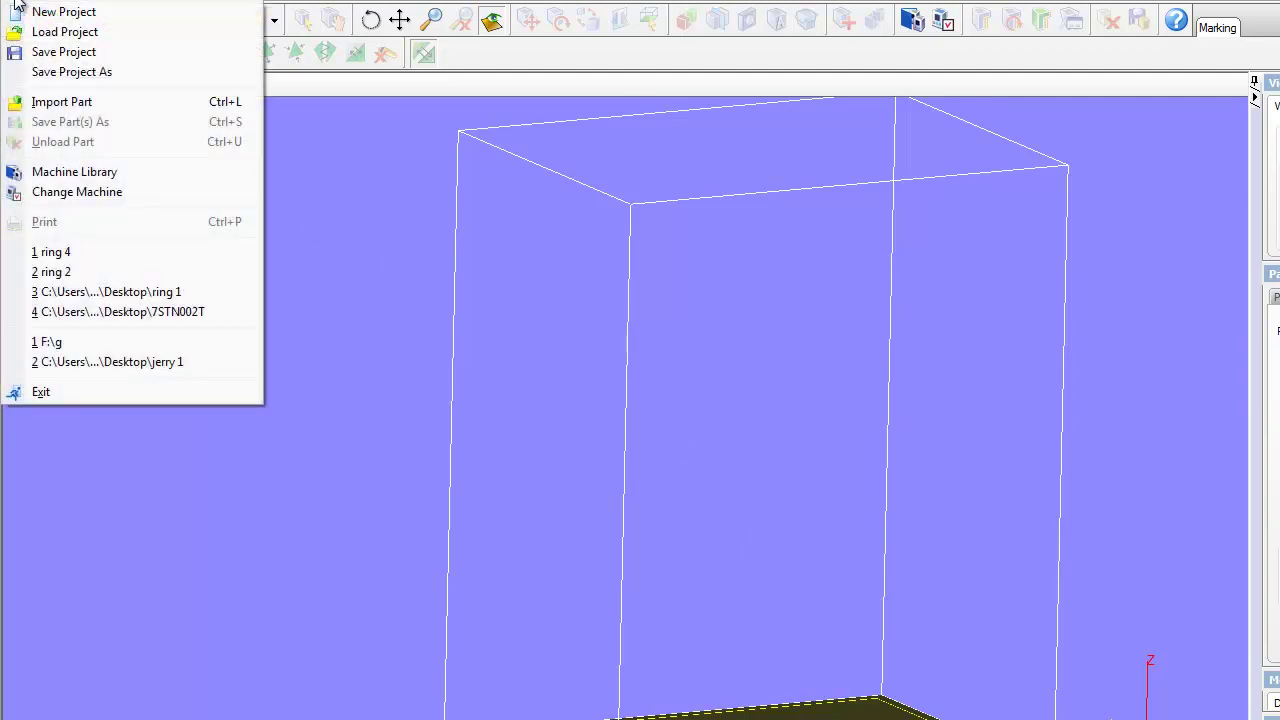
click(50, 102)
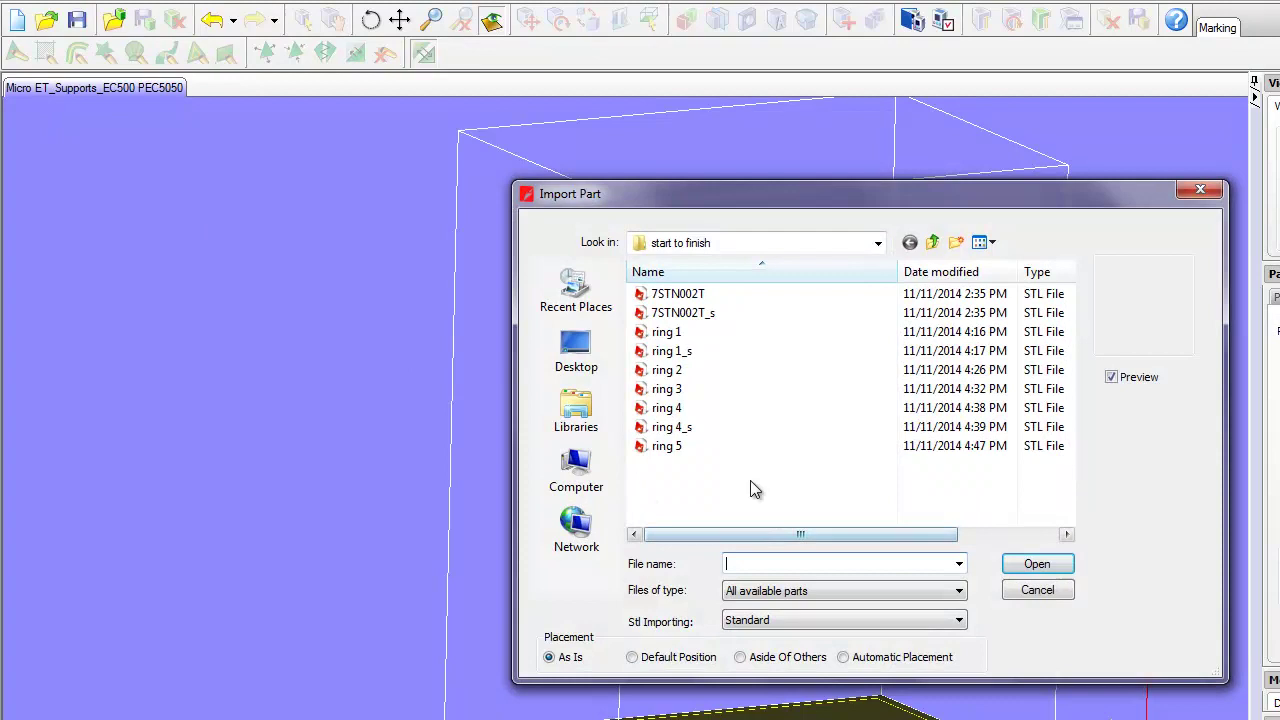
click(668, 446)
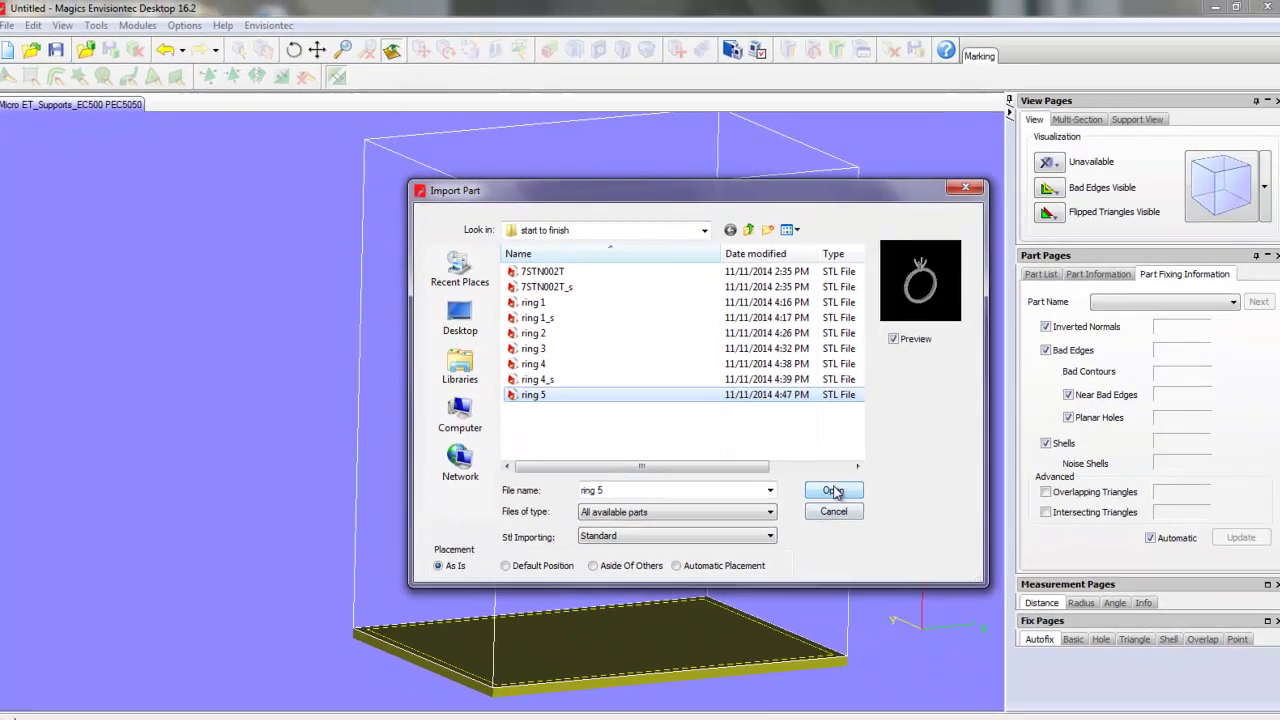
click(833, 491)
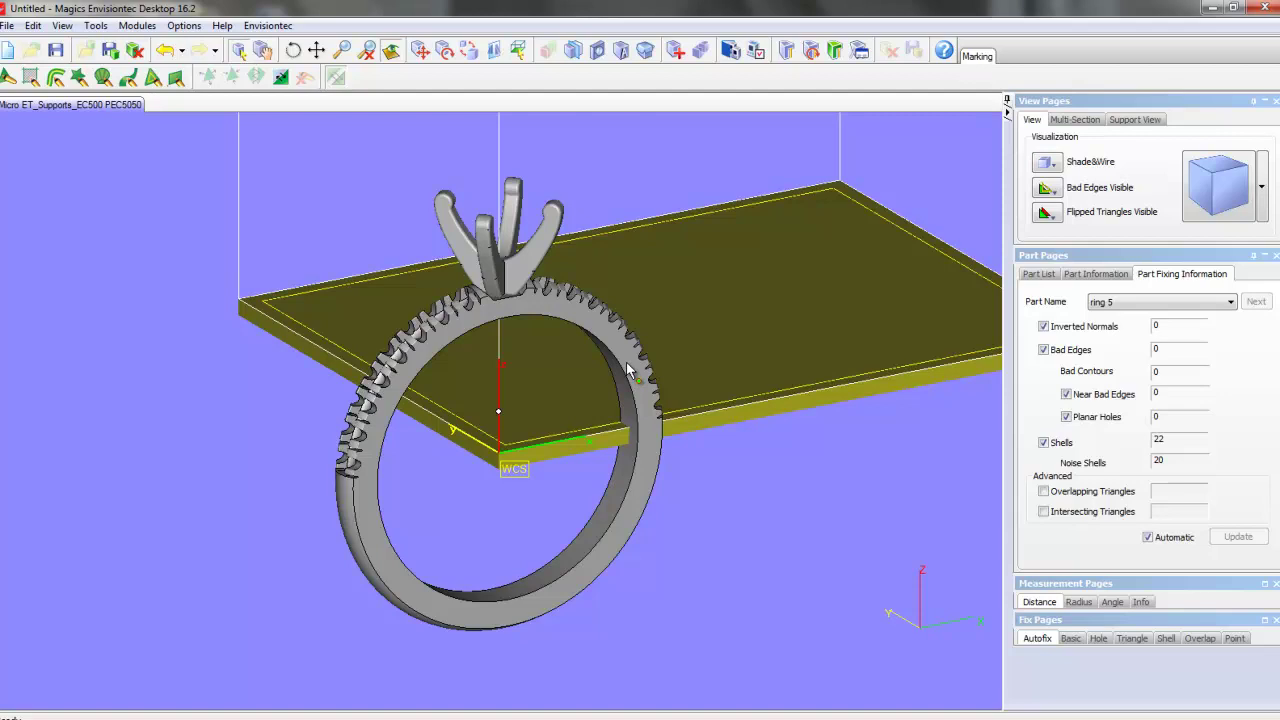
right_drag(646, 440, 596, 419)
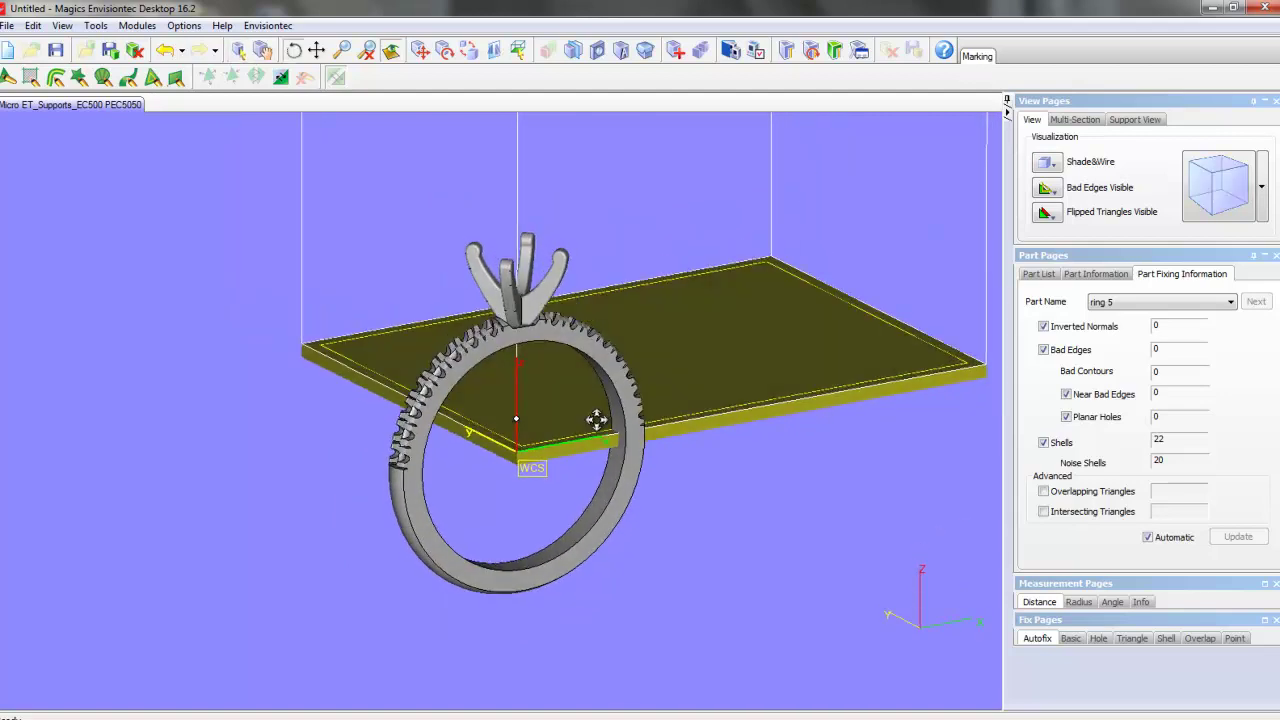
Open the Fix Wizard for ring 5 and automatically remove its 20 noise shells.
click(677, 52)
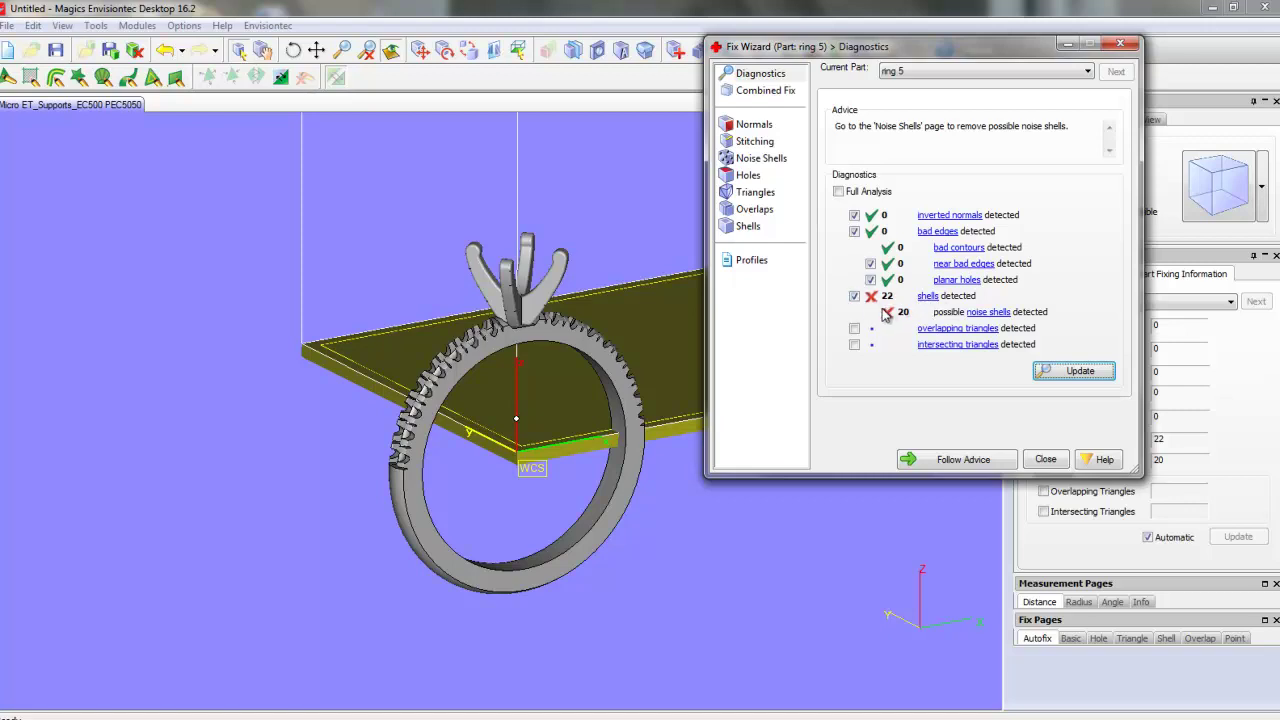
click(958, 461)
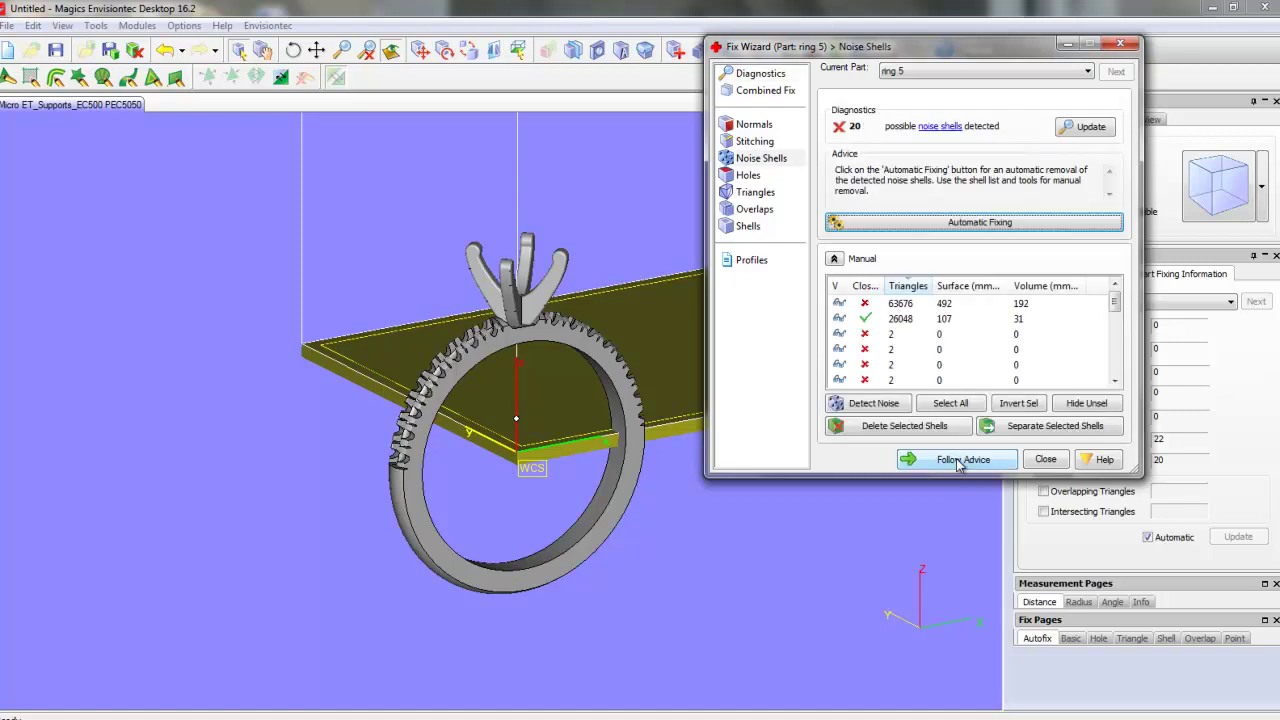
click(979, 223)
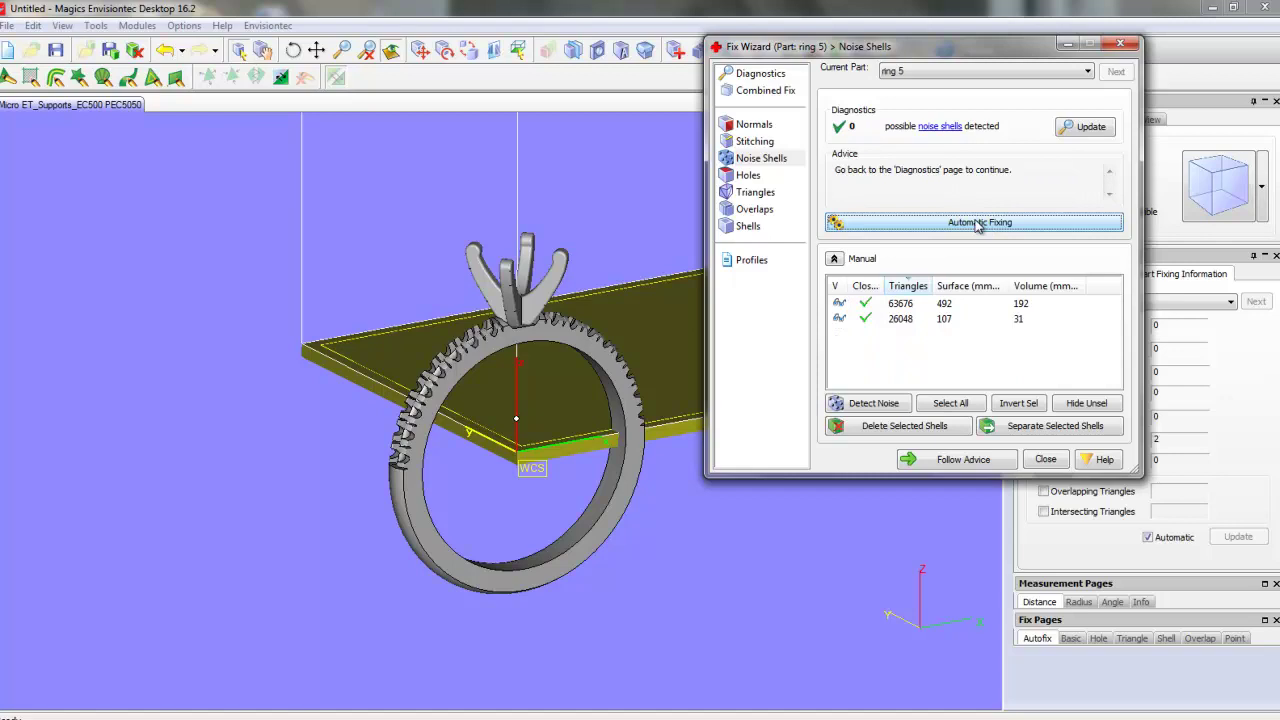
click(975, 465)
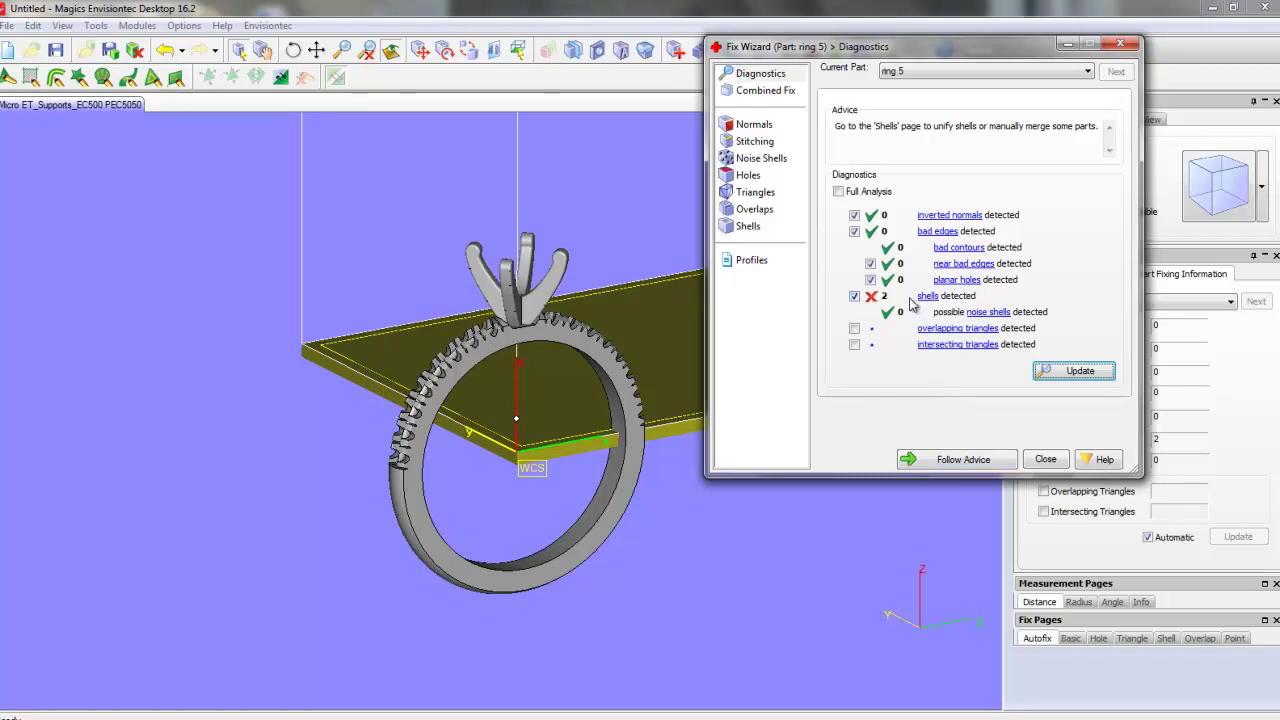
Unify ring 5's two shells into one and close the Fix Wizard.
click(962, 460)
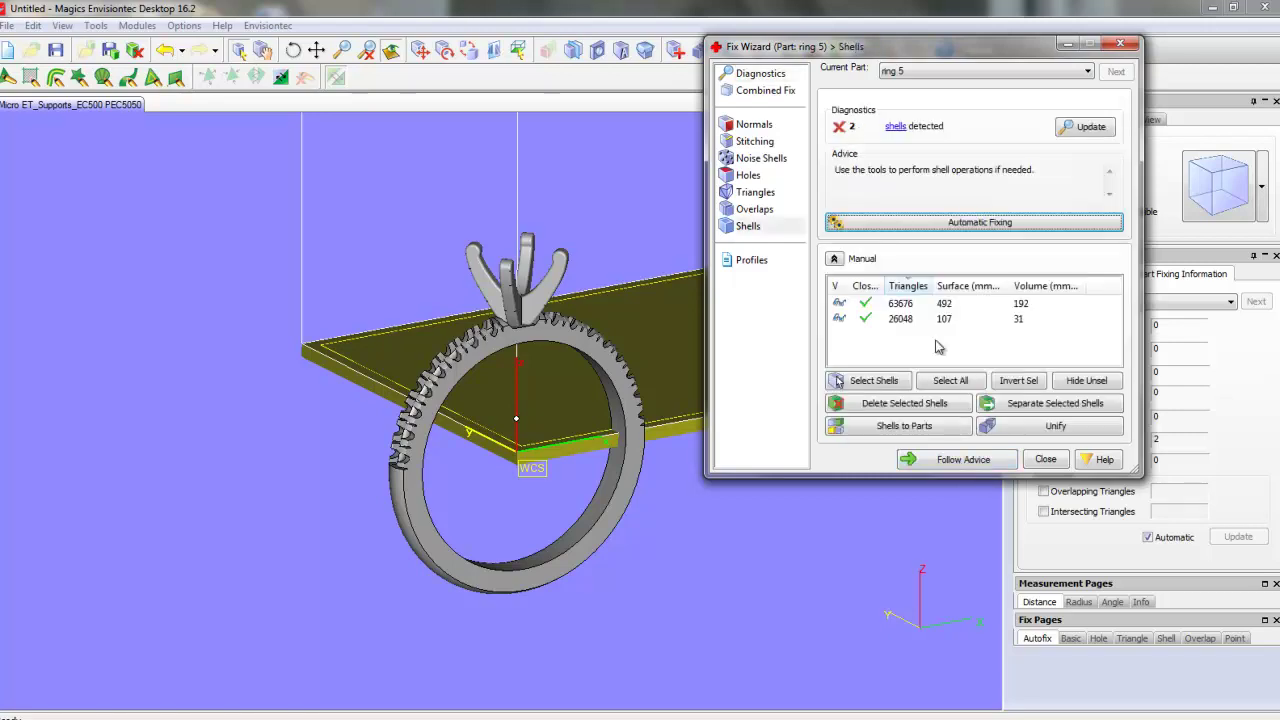
click(987, 224)
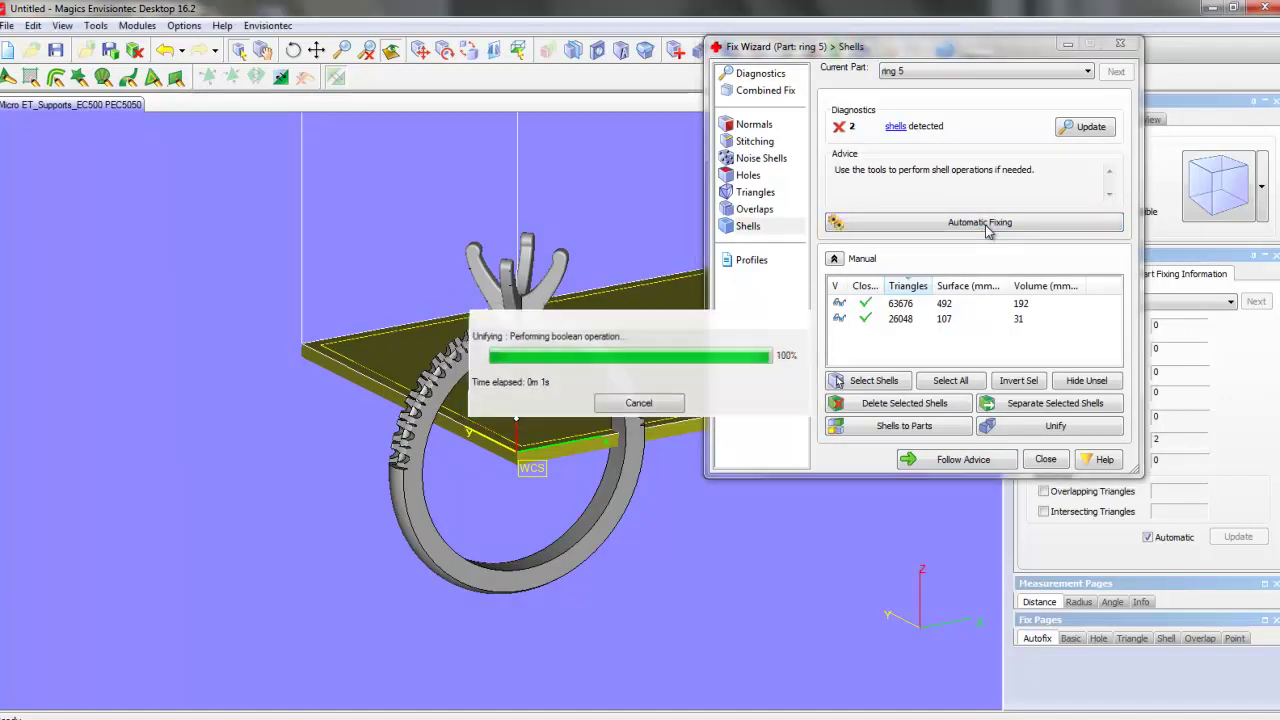
click(786, 411)
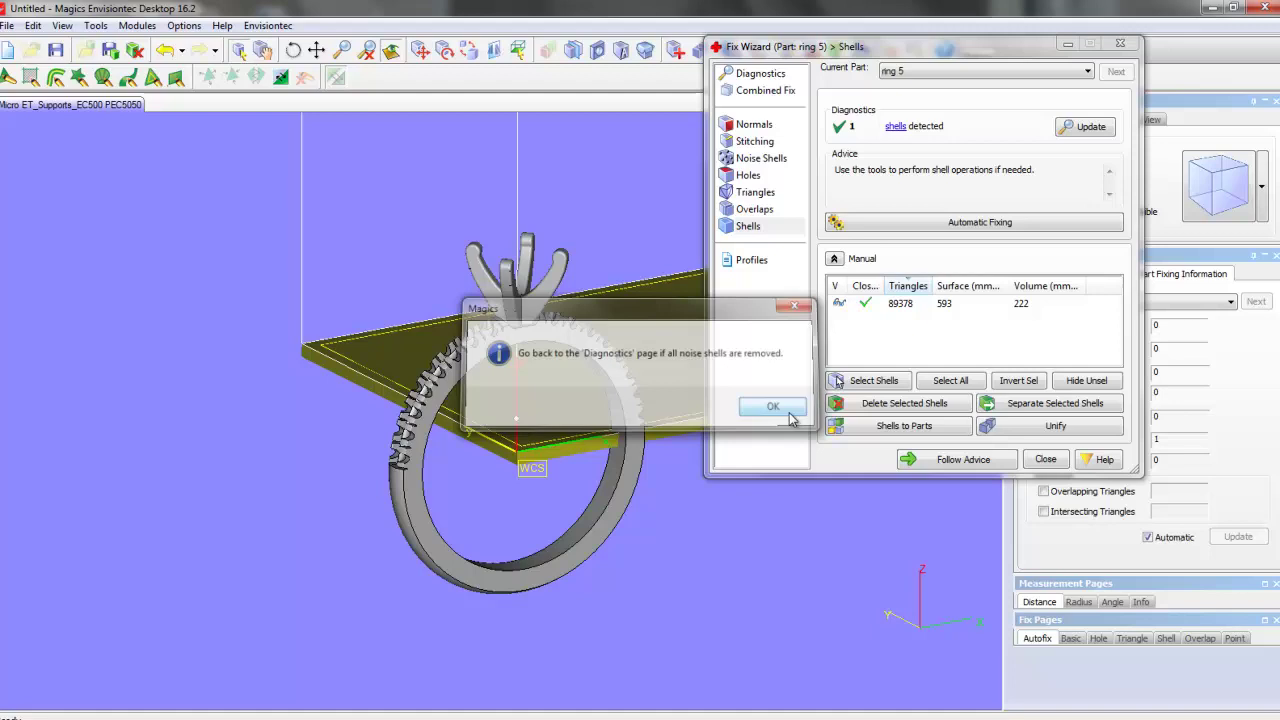
click(962, 459)
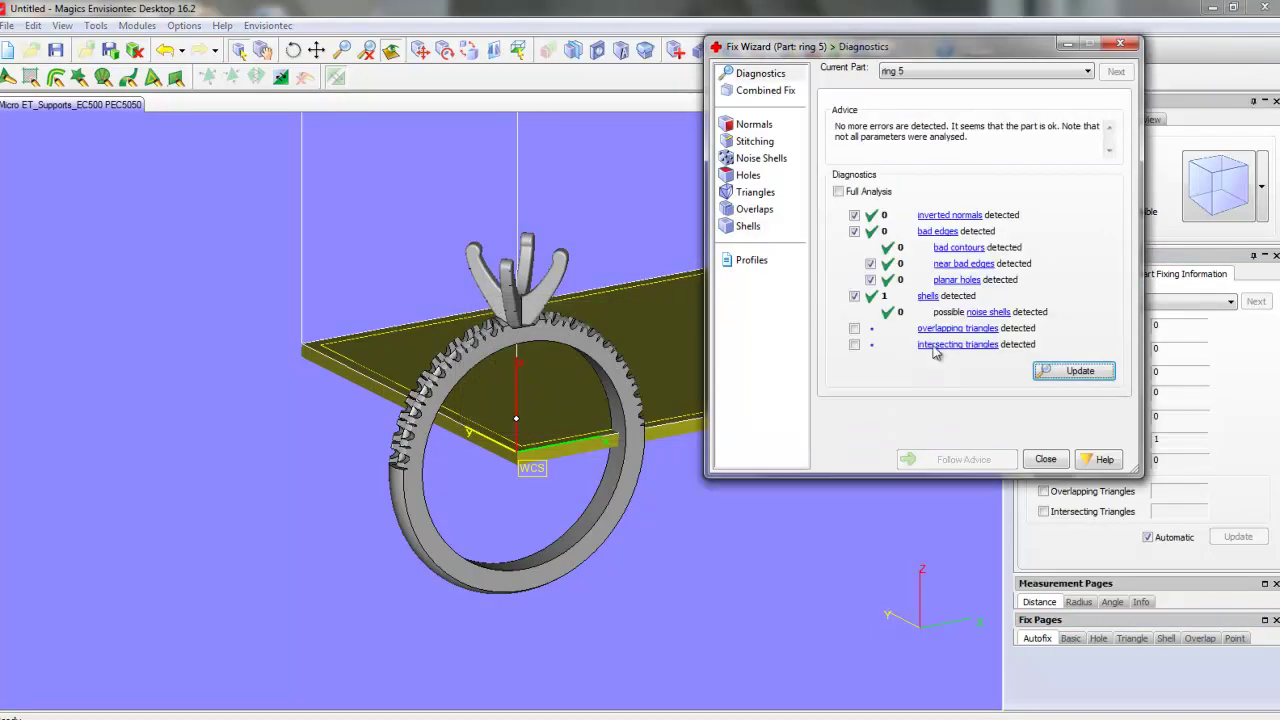
click(1120, 46)
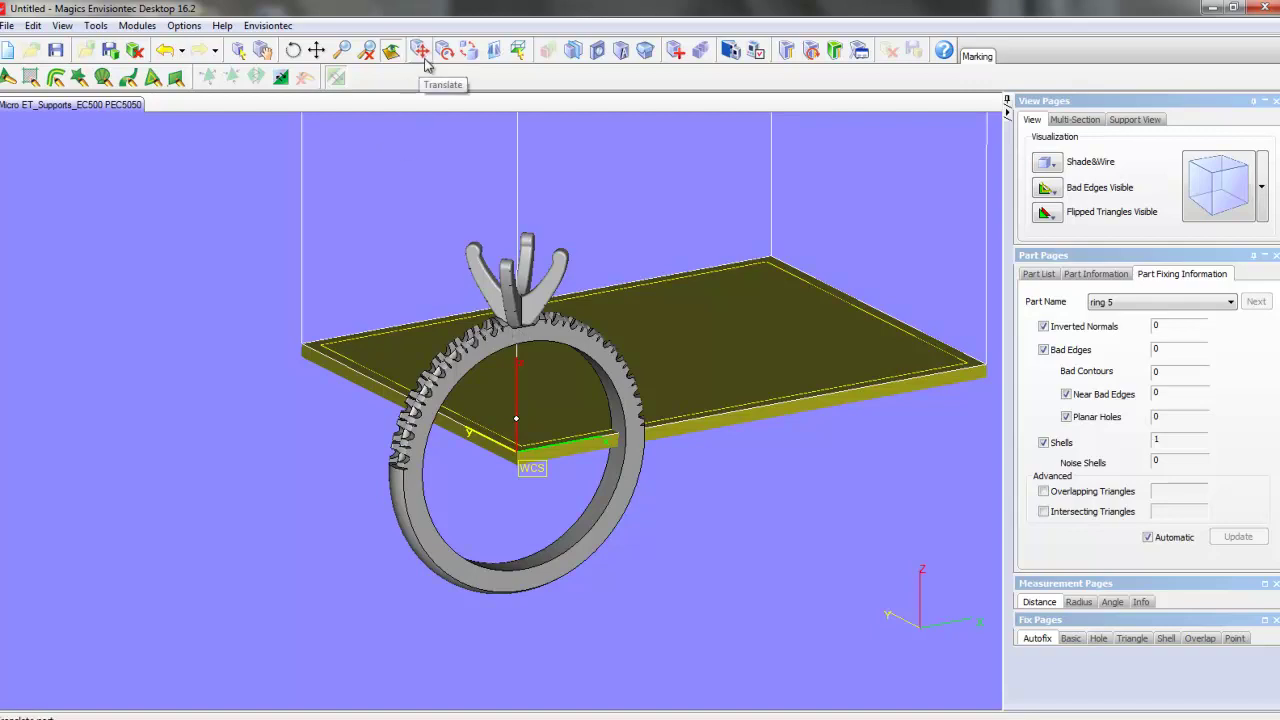
Translate ring 5 to its default position at X 1, Y 1, Z 4 mm on the platform.
right_drag(646, 408, 571, 437)
right_drag(623, 394, 643, 437)
right_drag(657, 373, 614, 420)
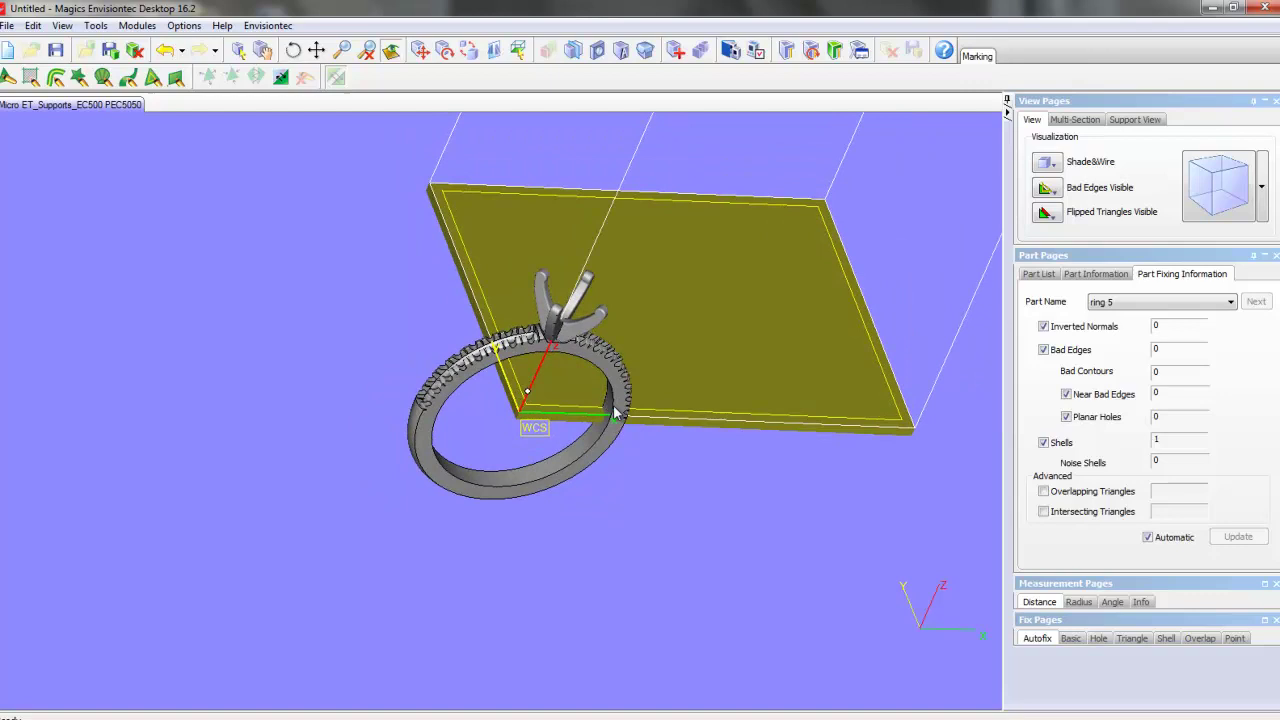
click(421, 56)
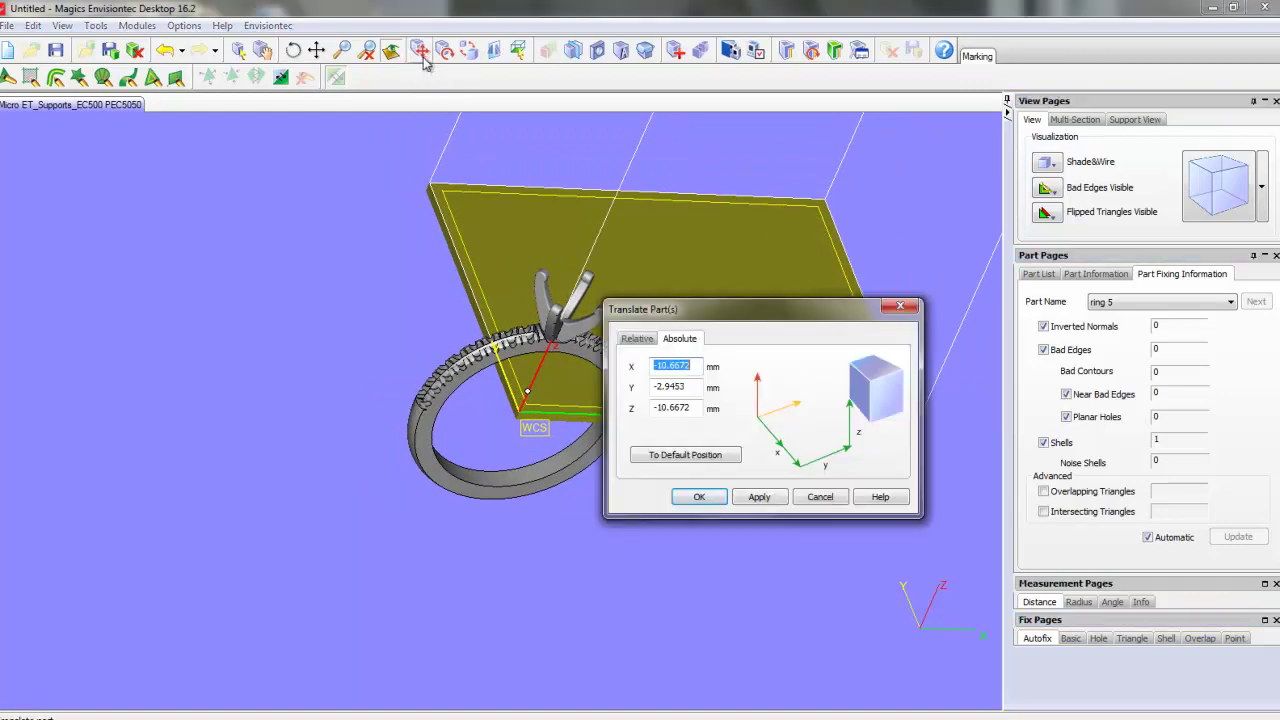
click(686, 457)
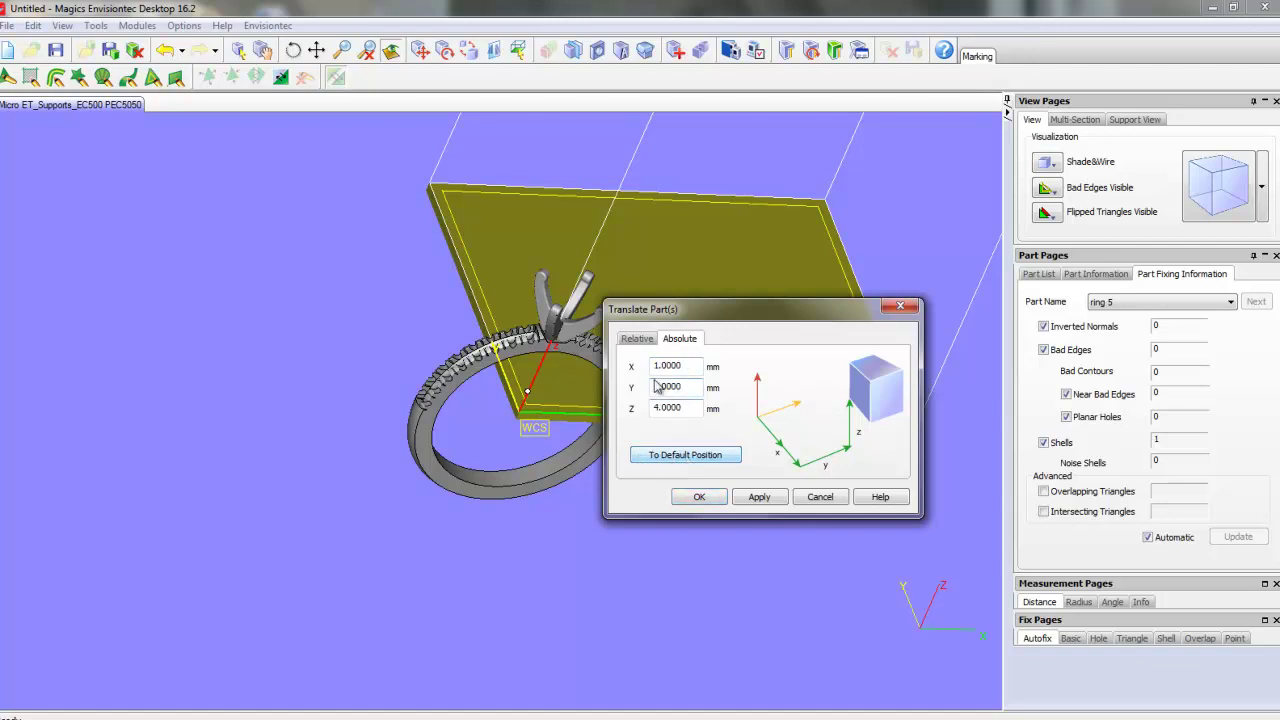
click(699, 496)
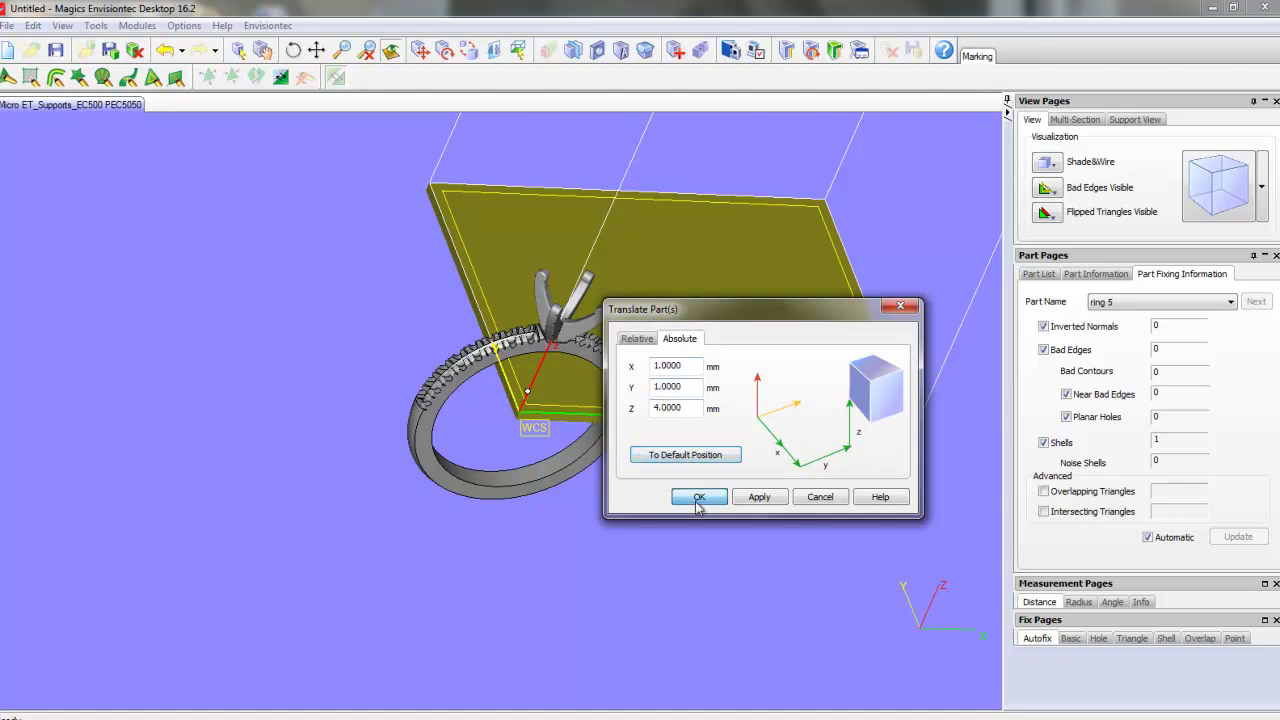
right_drag(663, 542, 689, 484)
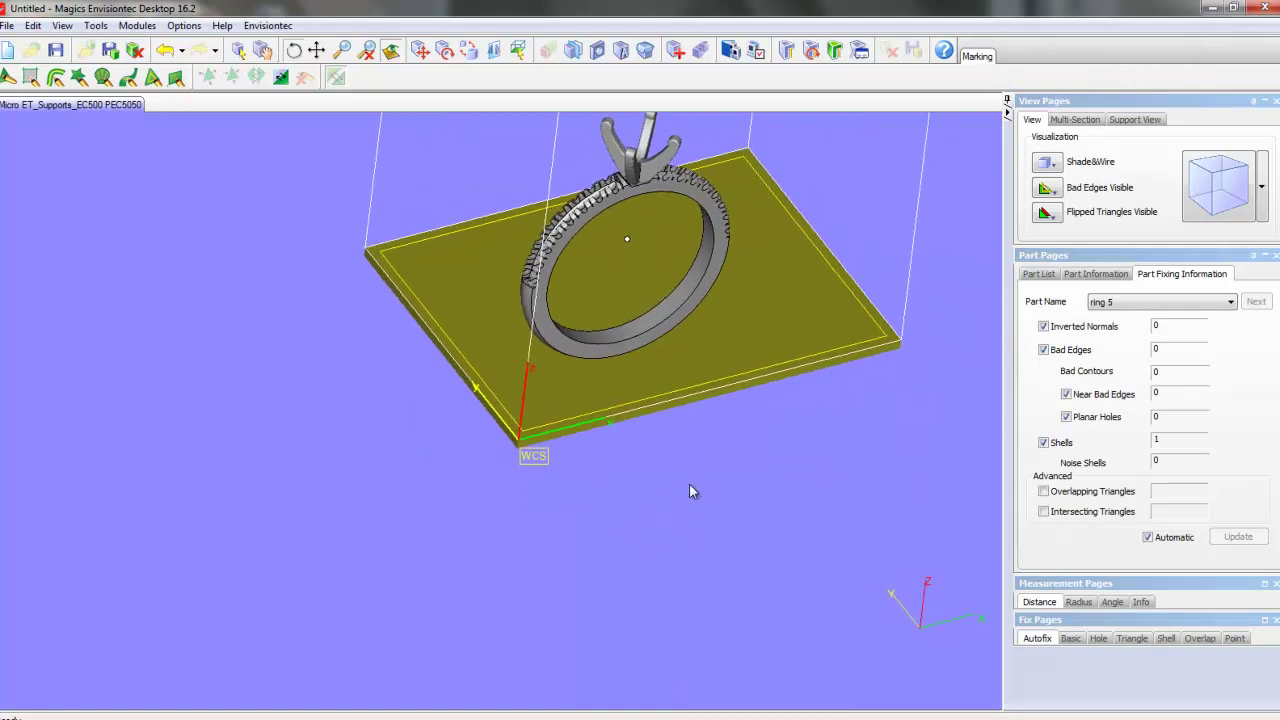
right_drag(556, 462, 612, 473)
scroll(593, 510, down, 2)
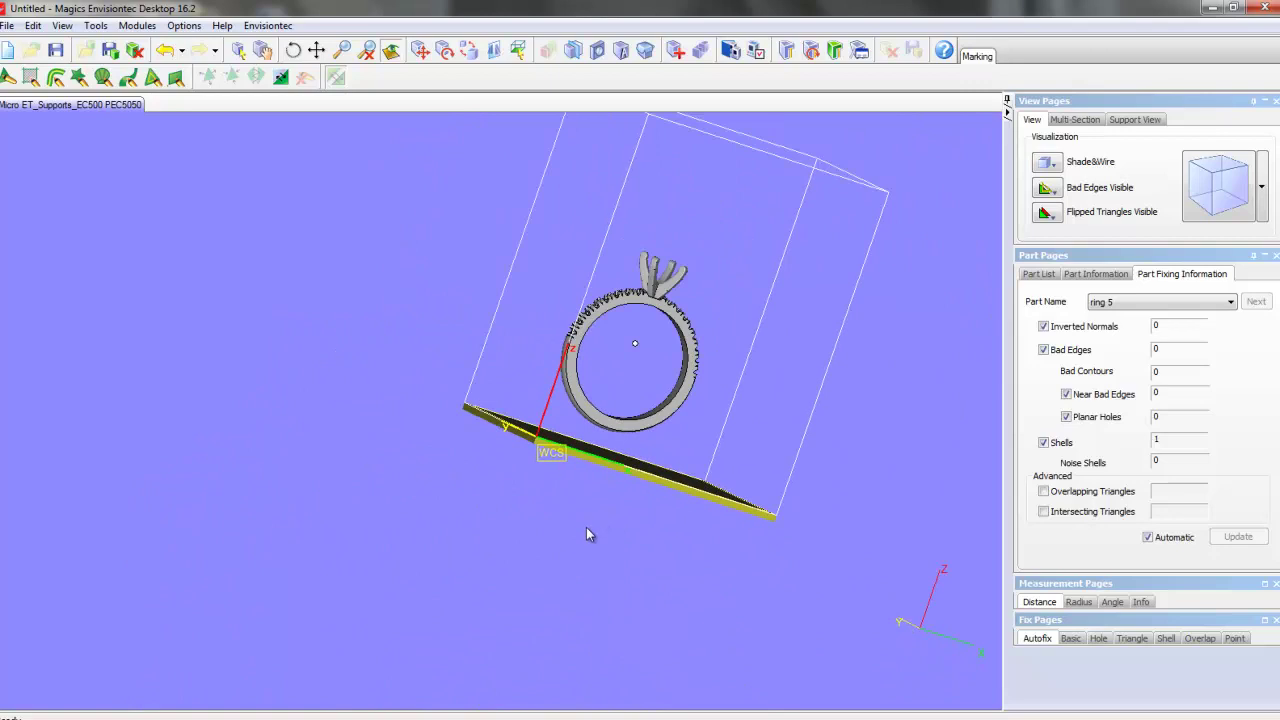
right_drag(587, 530, 785, 552)
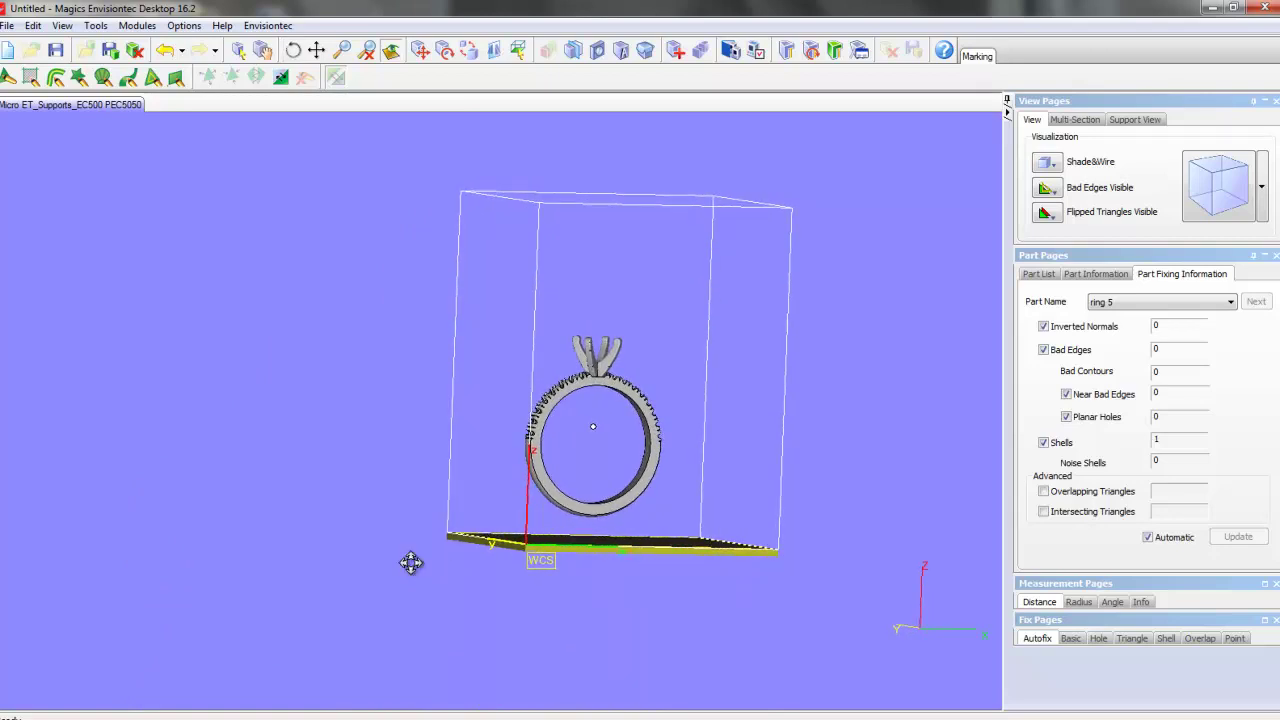
Save ring 5 as STL under the name ring 5, replacing the existing file.
right_drag(411, 562, 434, 609)
scroll(434, 371, up, 3)
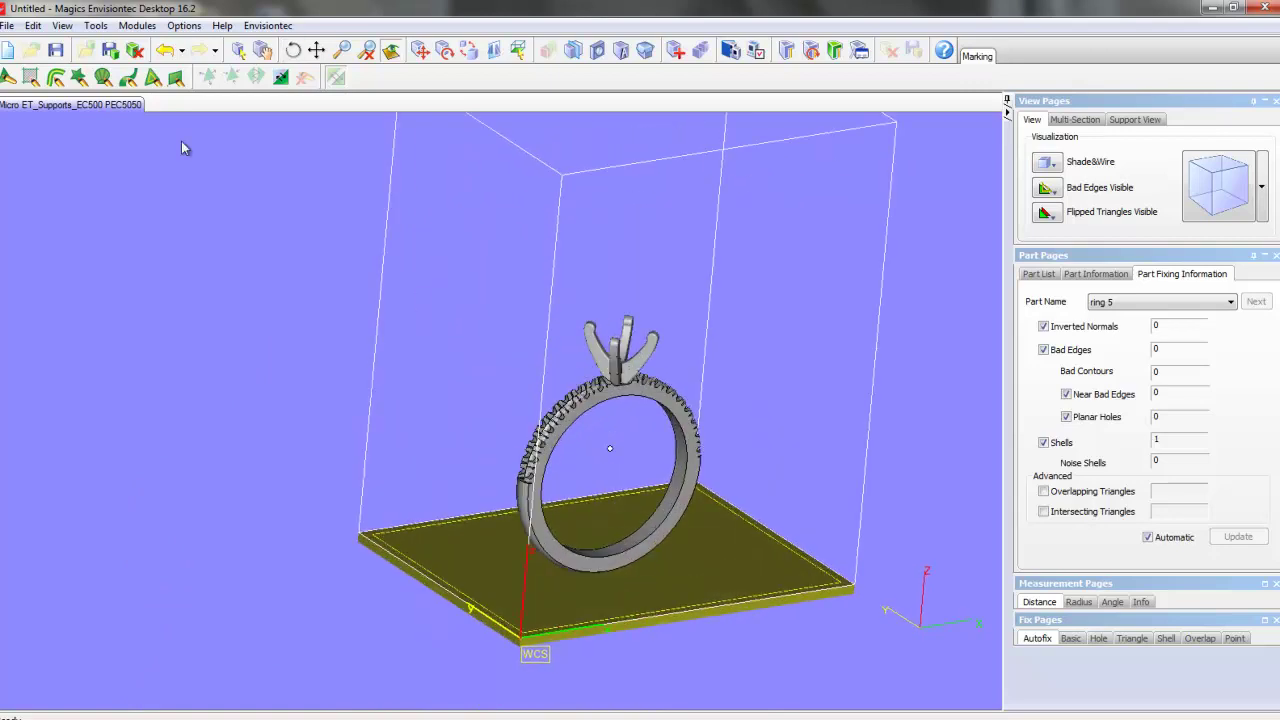
click(5, 25)
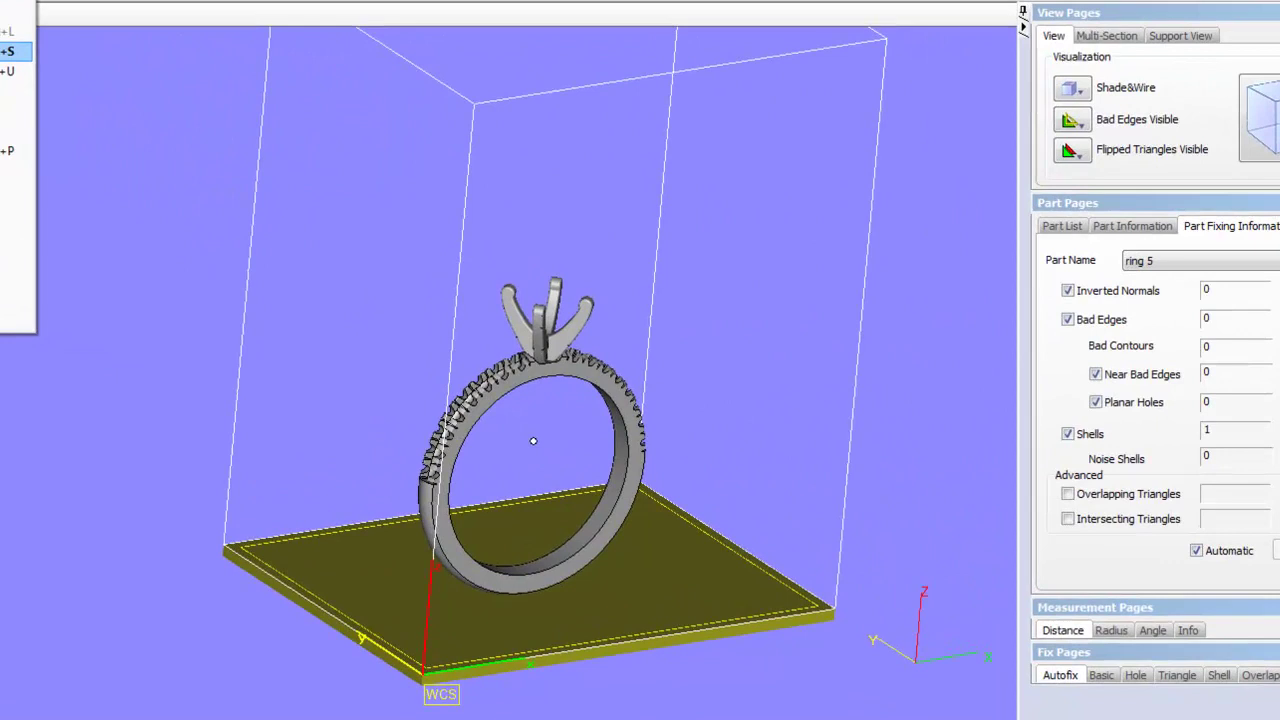
click(40, 133)
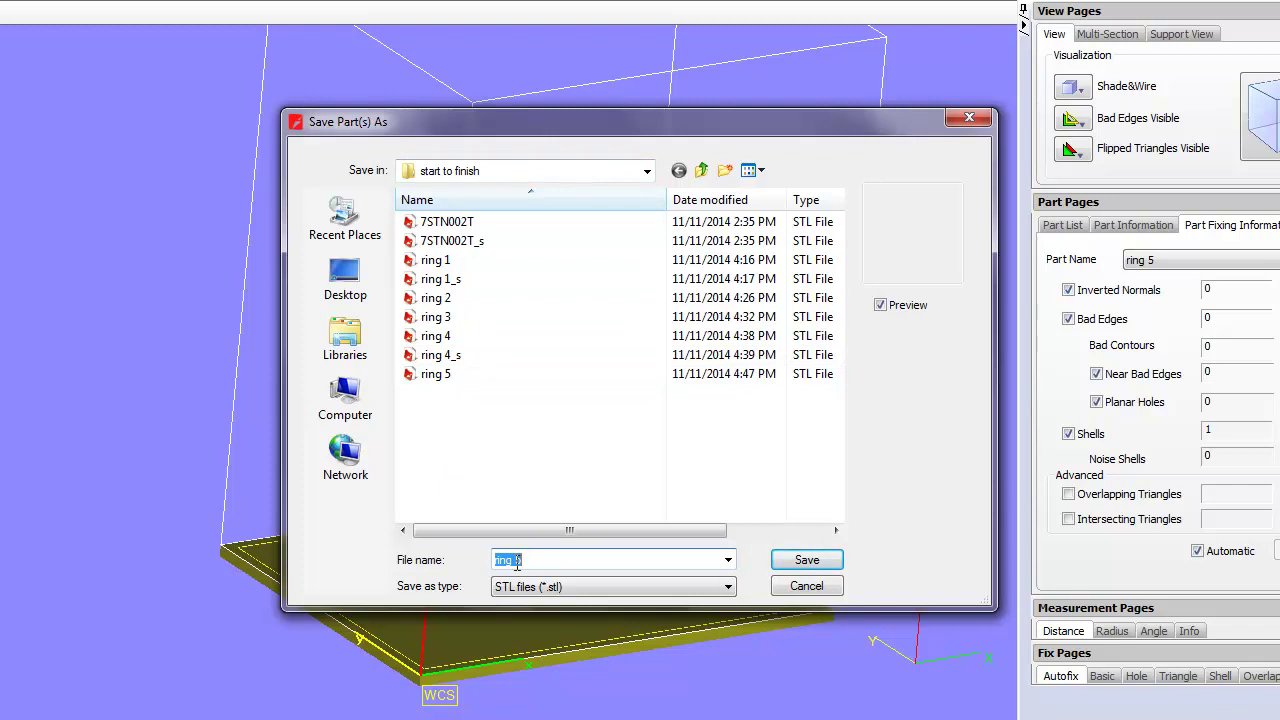
click(807, 561)
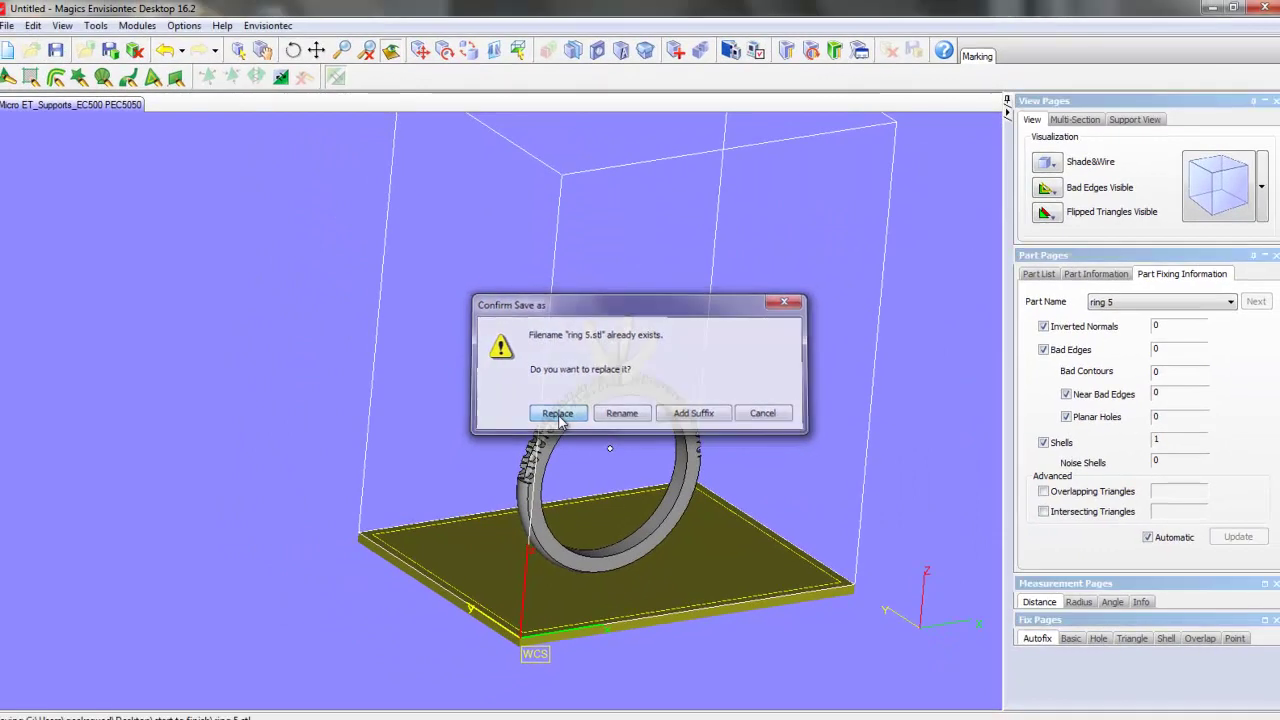
click(468, 400)
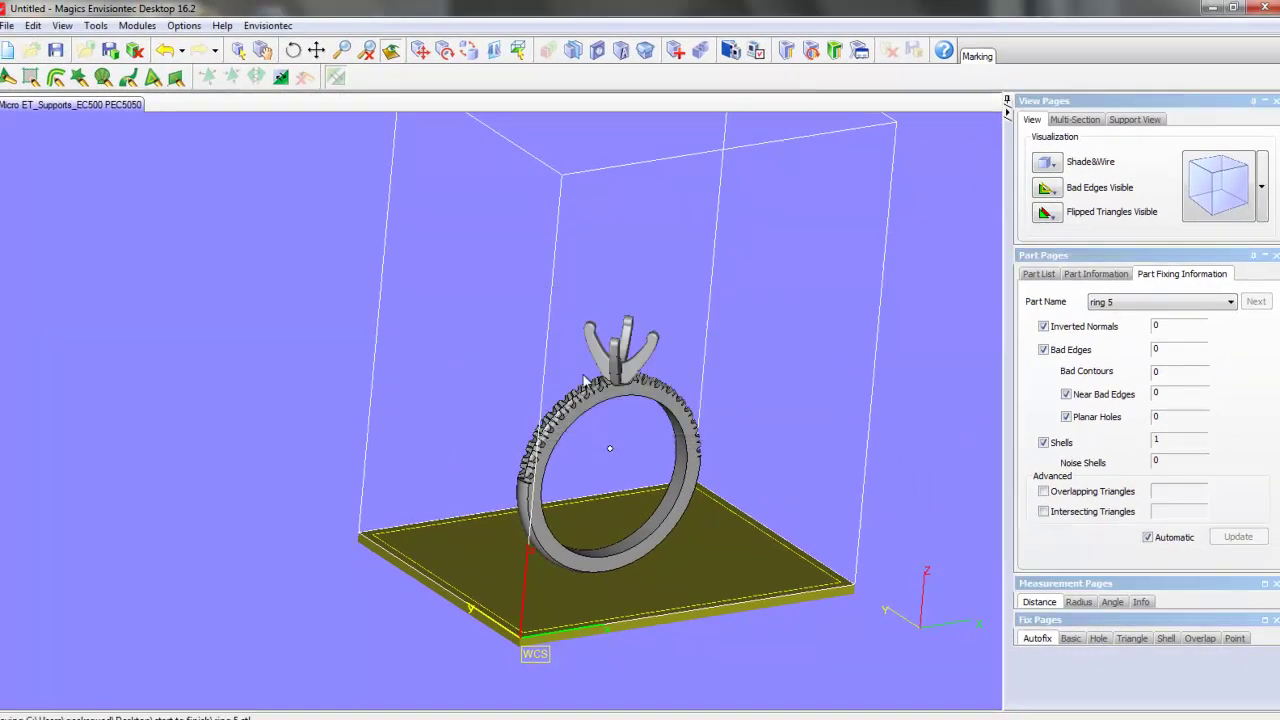
Generate 52 supports for ring 5, mostly blocks plus a line support under the band.
click(789, 55)
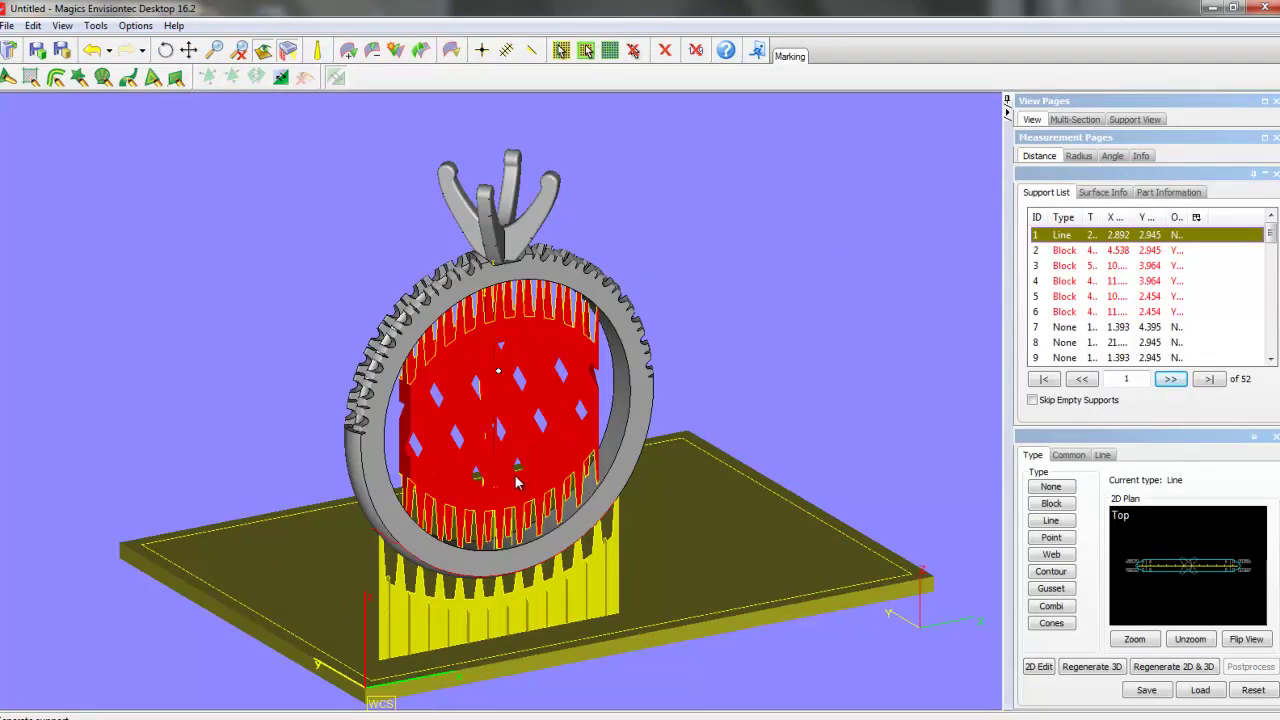
right_drag(518, 483, 474, 335)
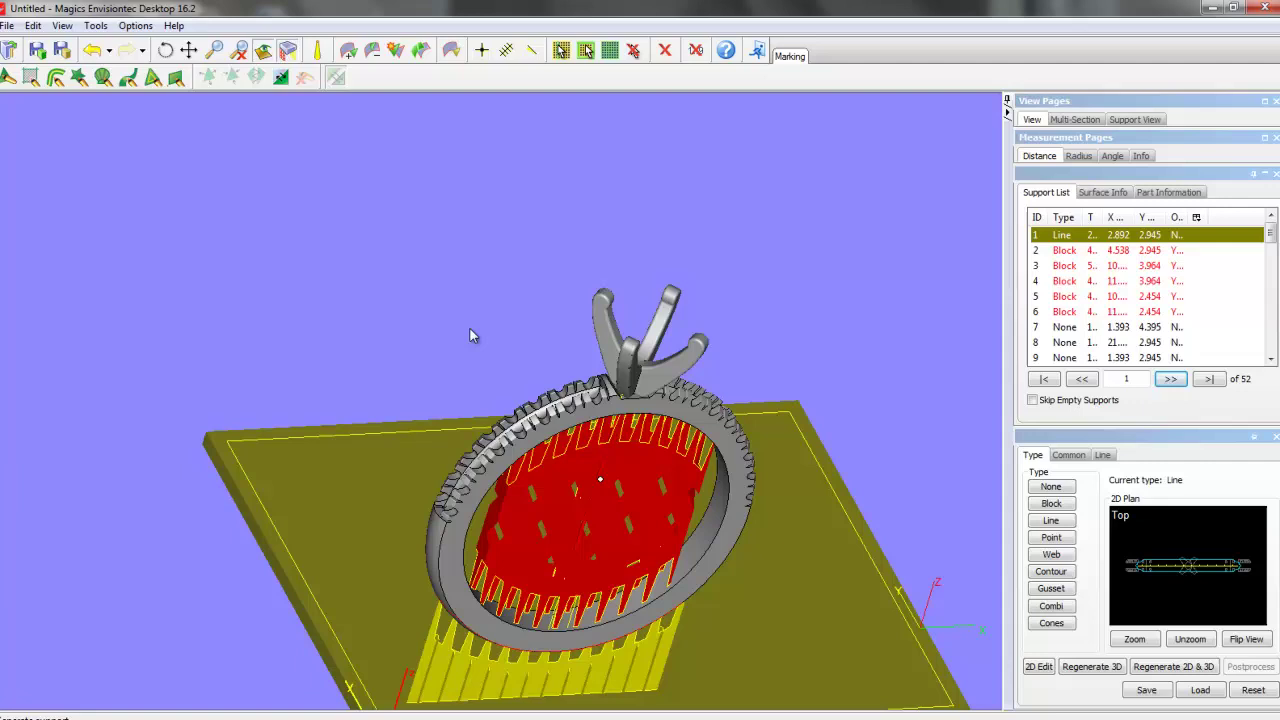
right_drag(537, 504, 512, 421)
scroll(655, 452, down, 2)
right_drag(655, 452, 474, 468)
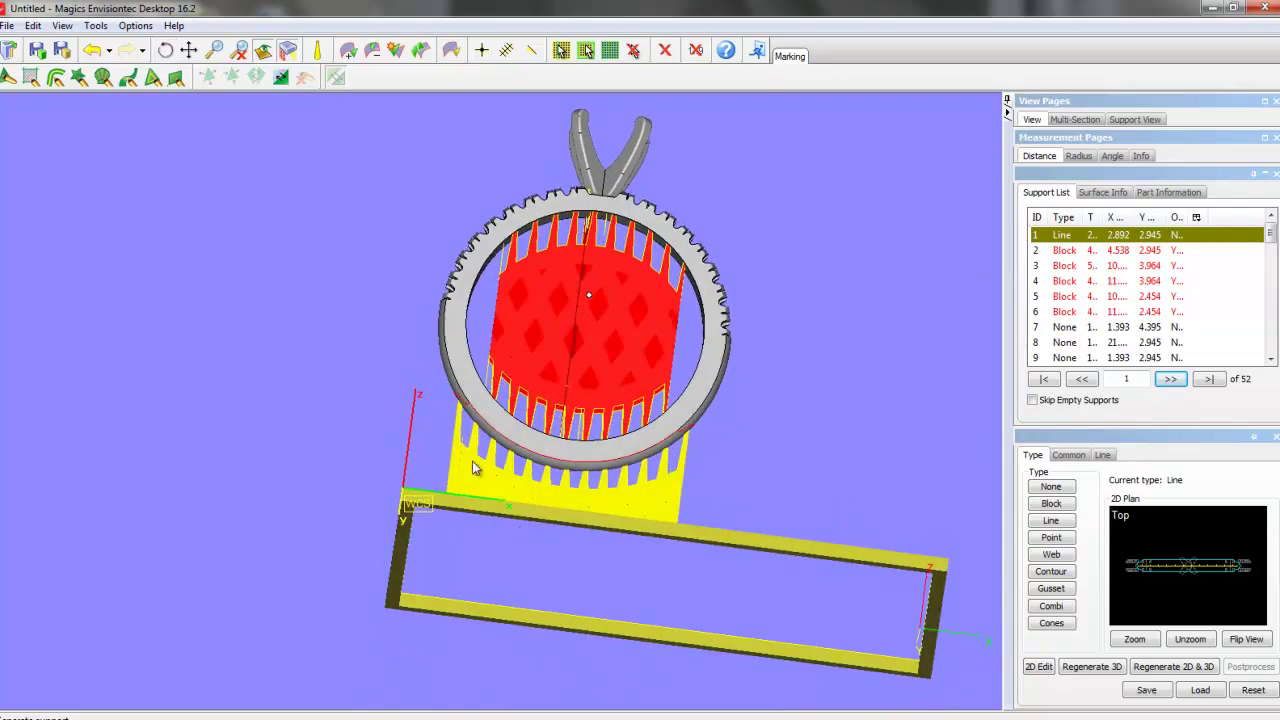
right_drag(653, 499, 670, 468)
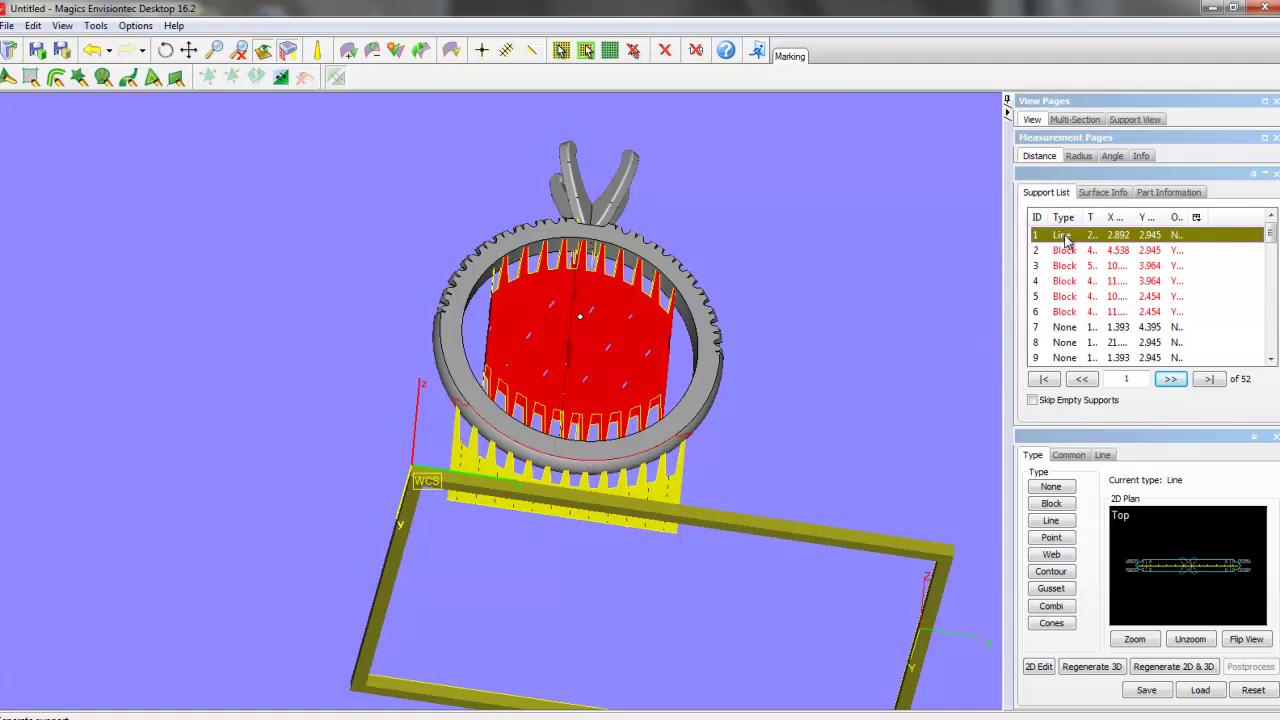
Set support 1 to type Block and support 2 to type None.
click(1051, 503)
right_drag(539, 472, 752, 511)
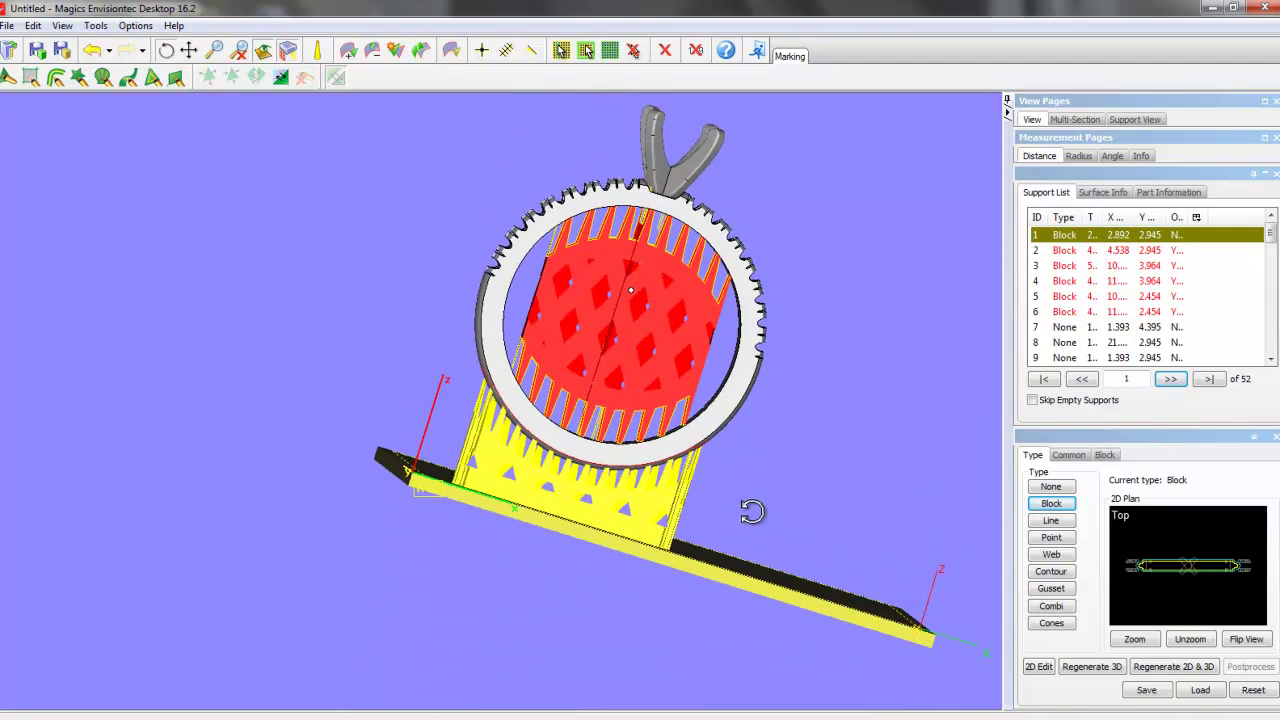
right_drag(443, 437, 429, 466)
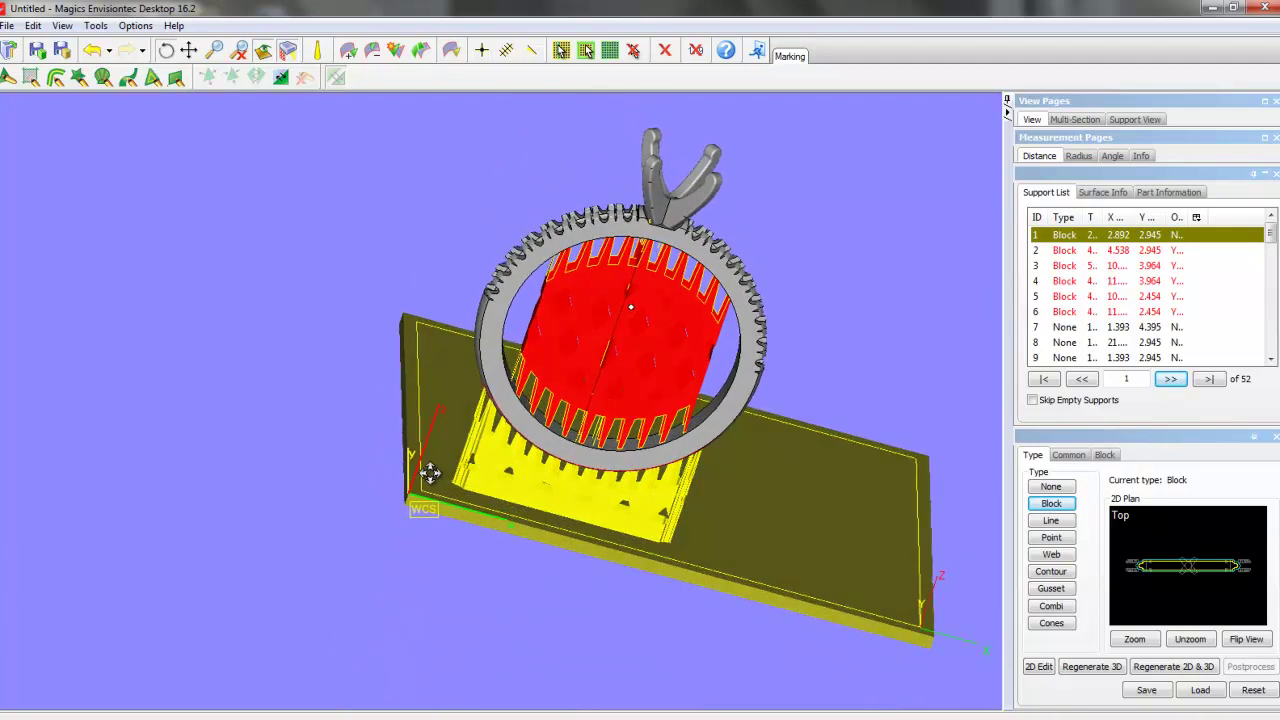
click(1078, 252)
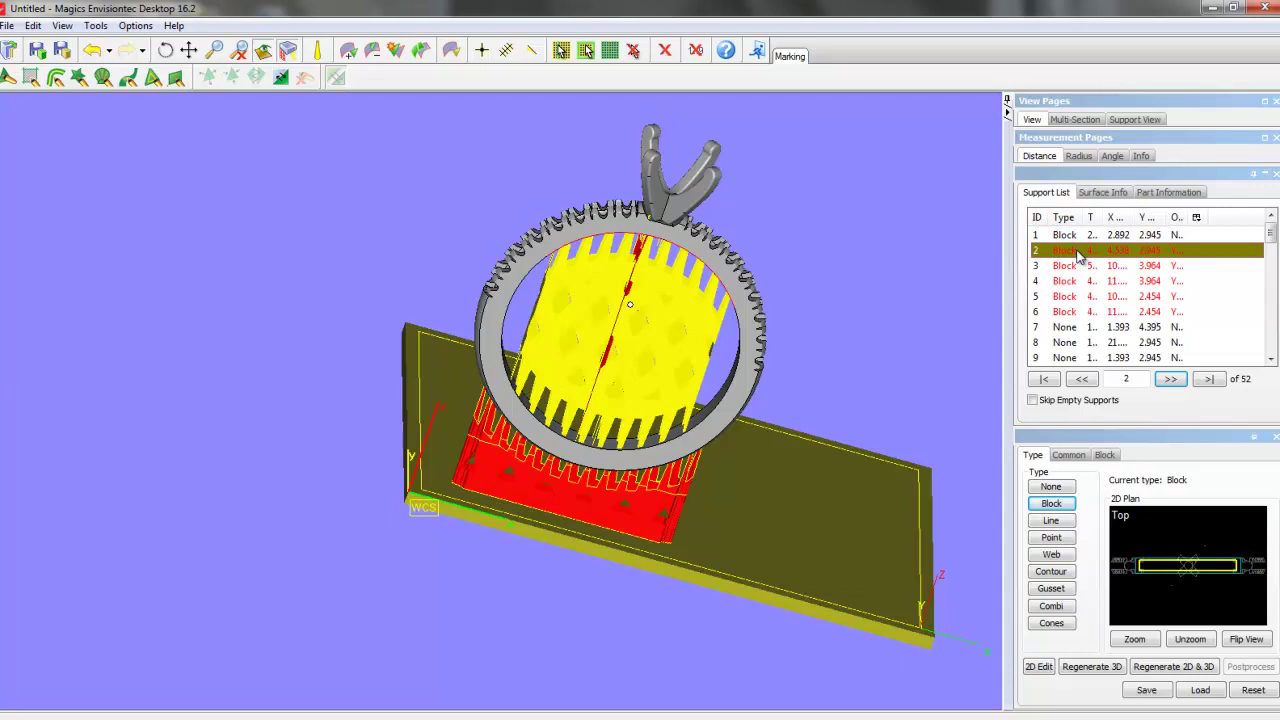
click(1052, 487)
right_drag(618, 378, 700, 432)
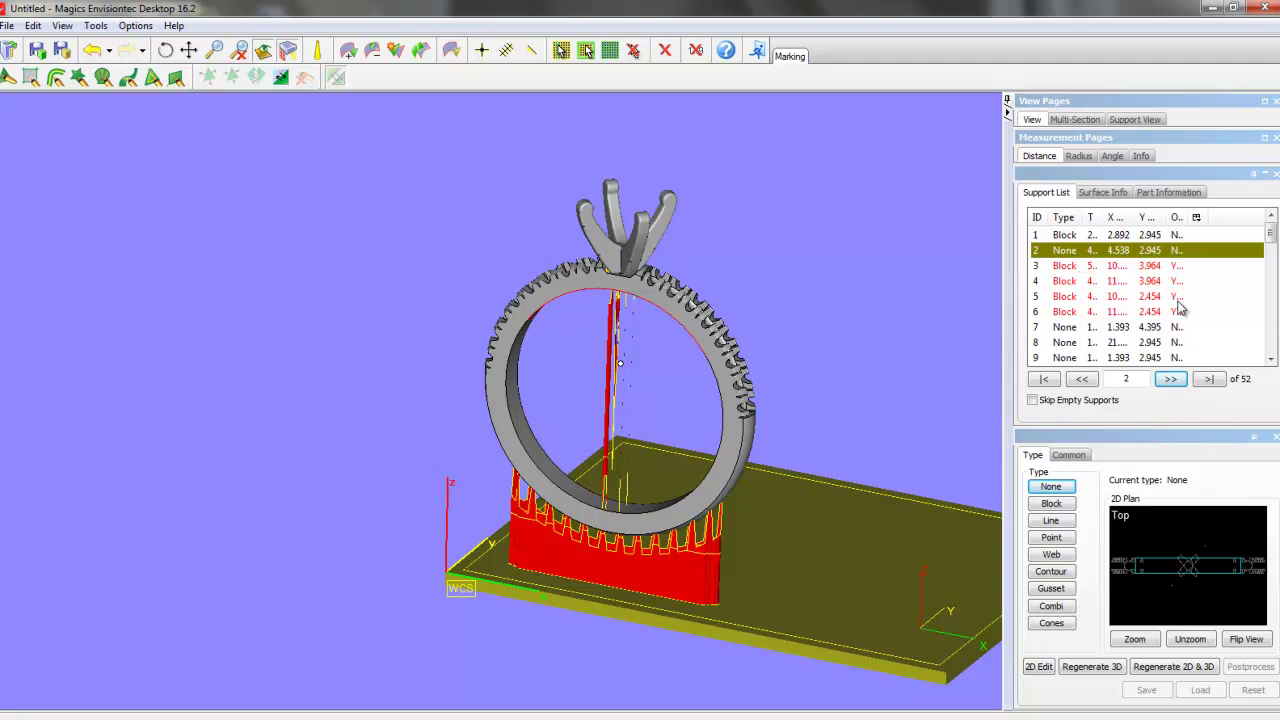
mouse_move(1270, 233)
mouse_down()
mouse_move(1276, 368)
mouse_move(1270, 233)
mouse_up()
click(697, 50)
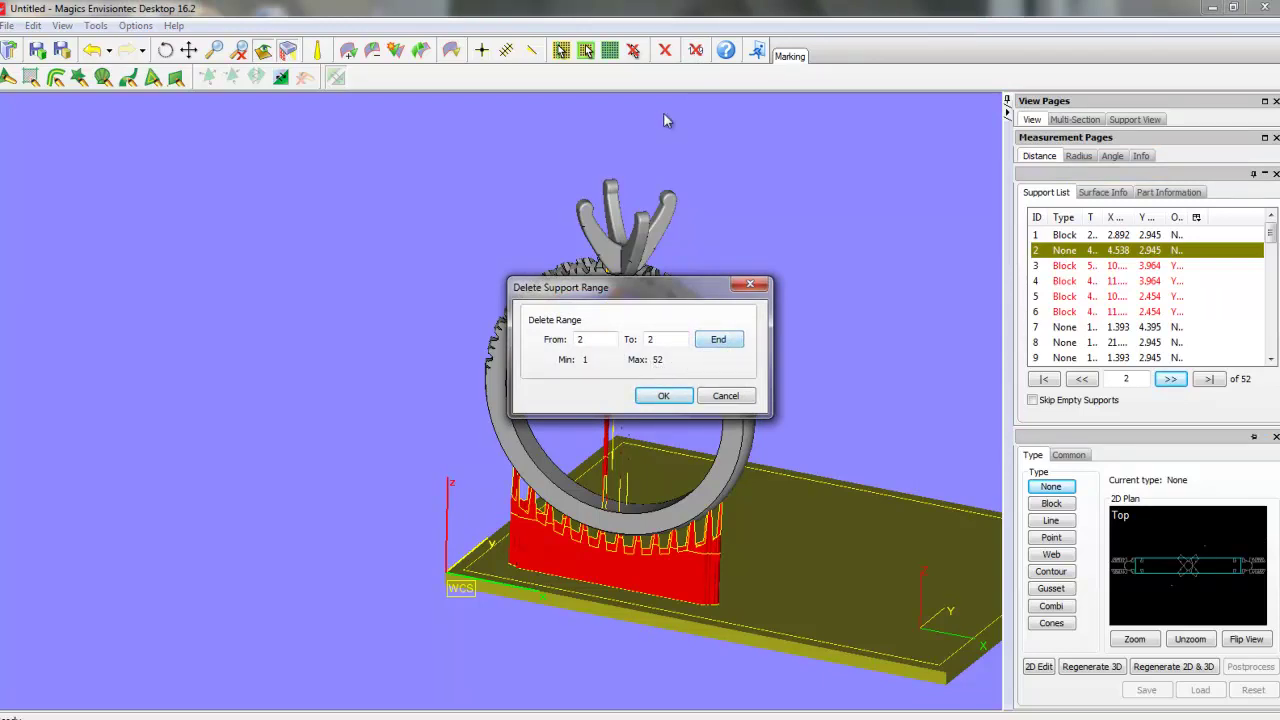
click(718, 339)
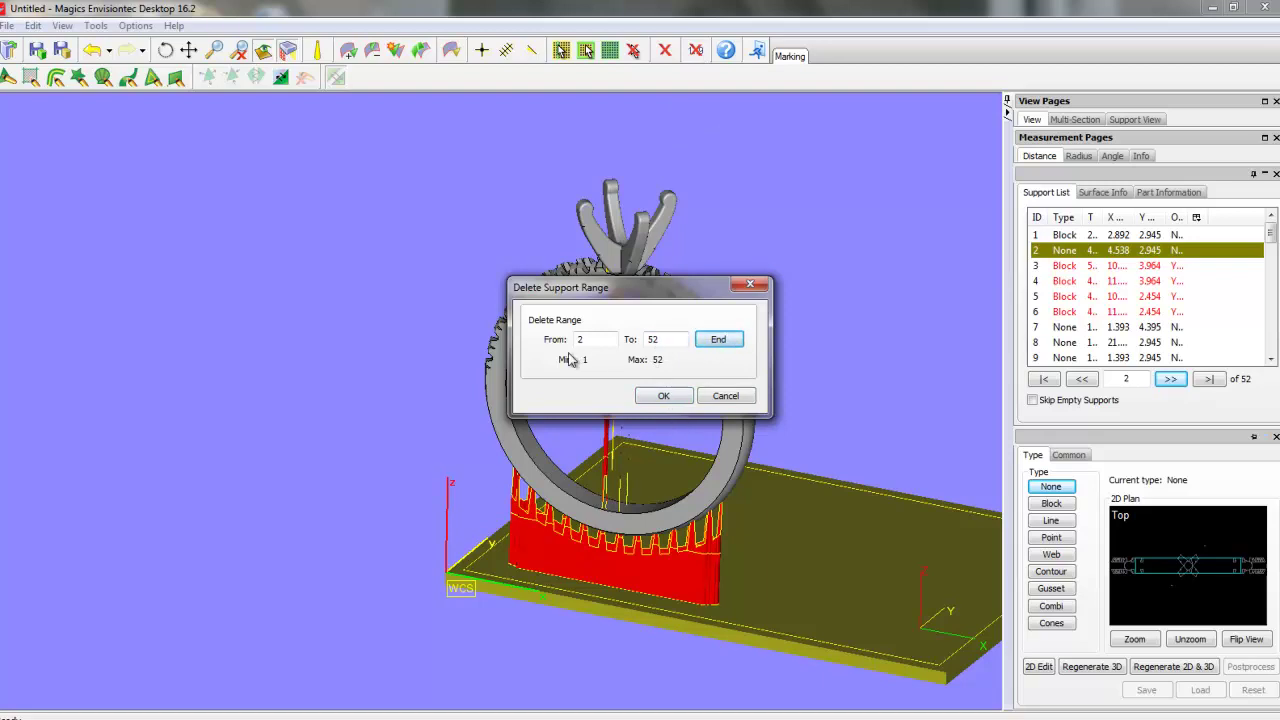
click(675, 398)
right_drag(617, 517, 809, 349)
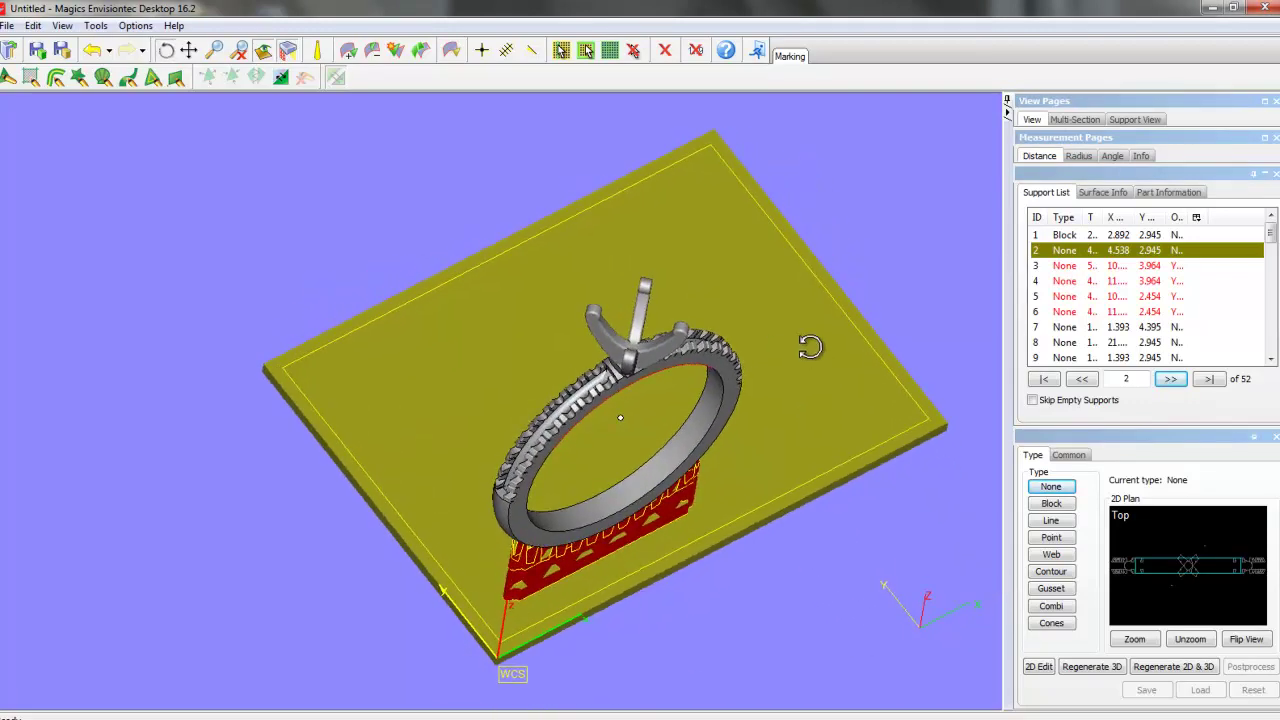
Export ring 5's supports as a stitched STL file, ring 5_s.stl.
click(7, 26)
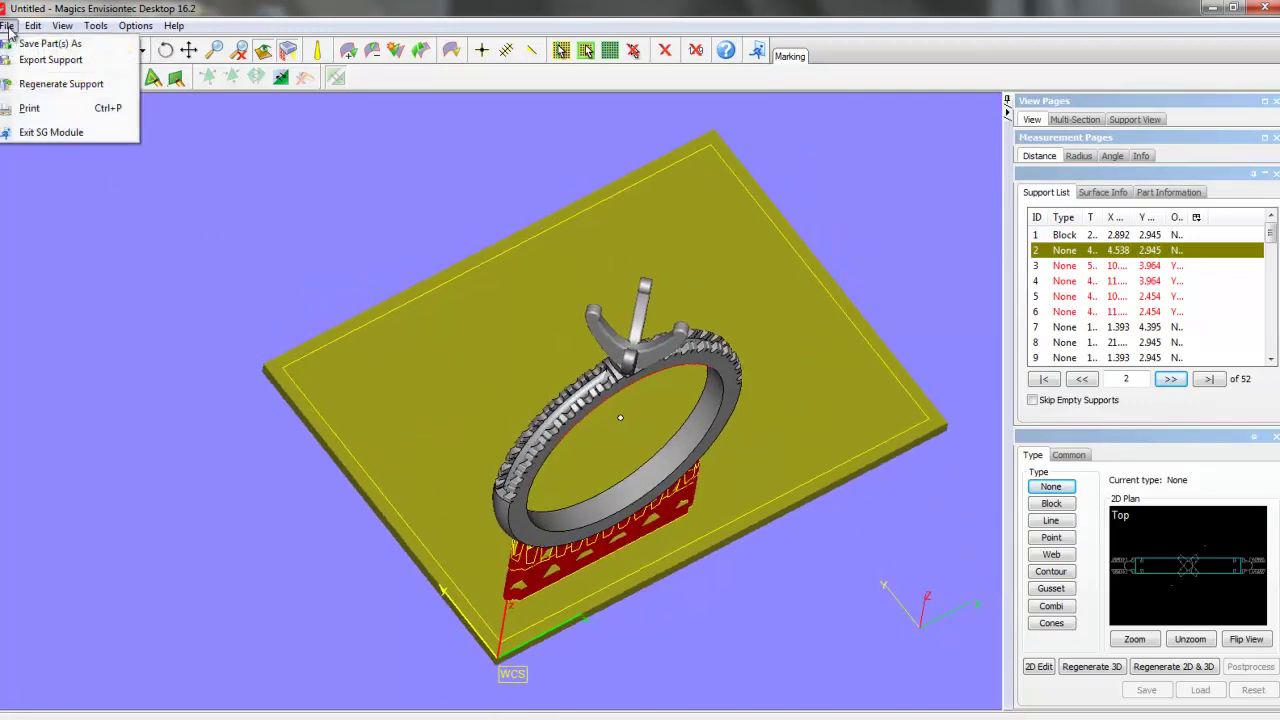
click(44, 64)
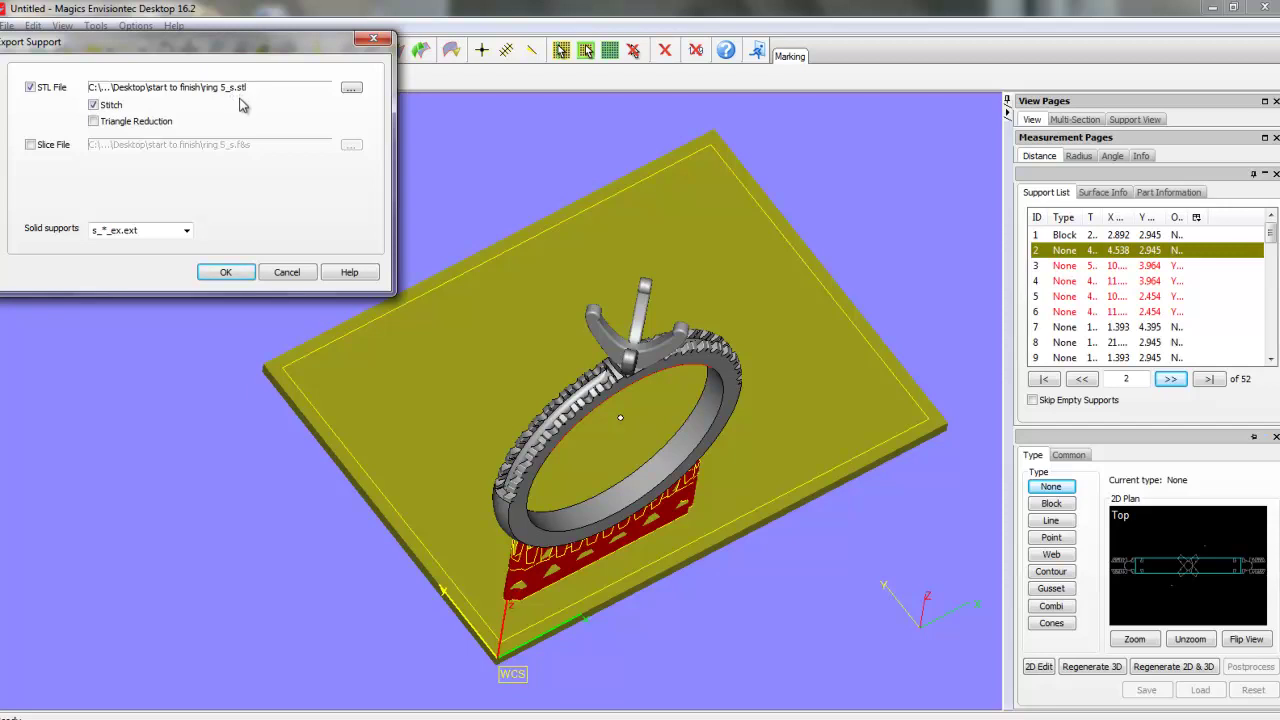
click(226, 273)
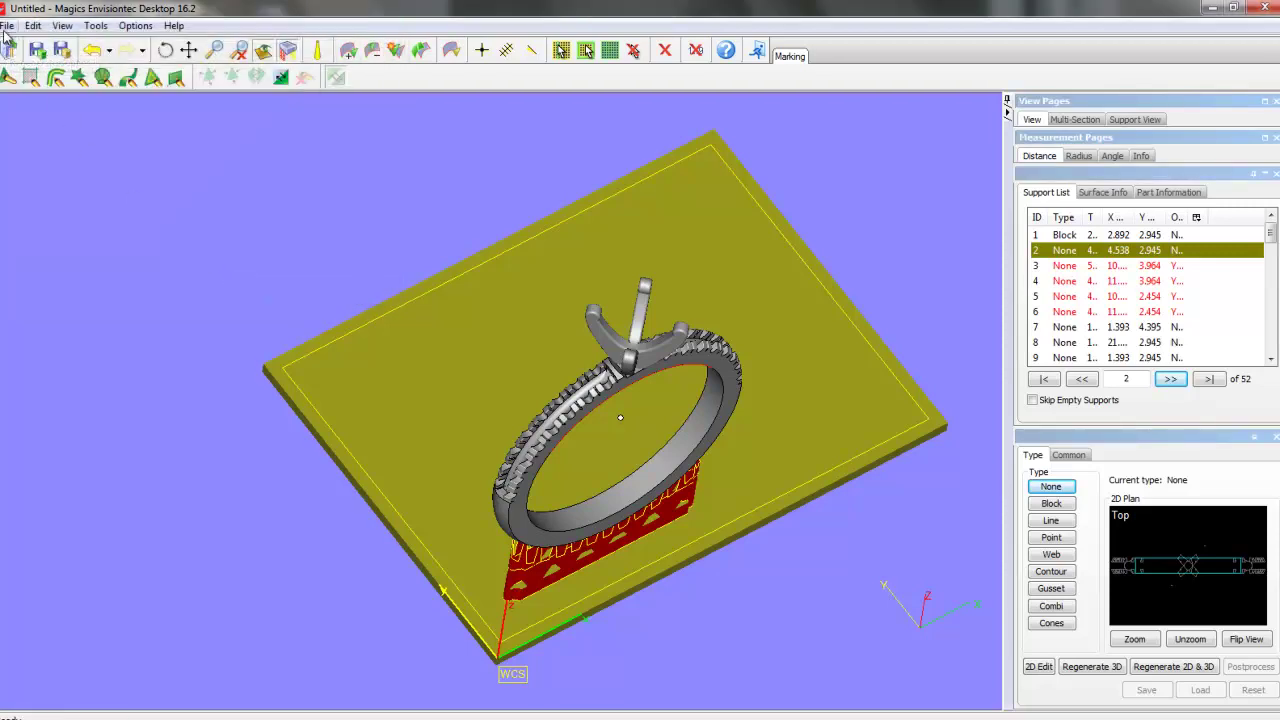
Launch Perfactory RP from the Perfactory Start Center.
mouse_move(265, 712)
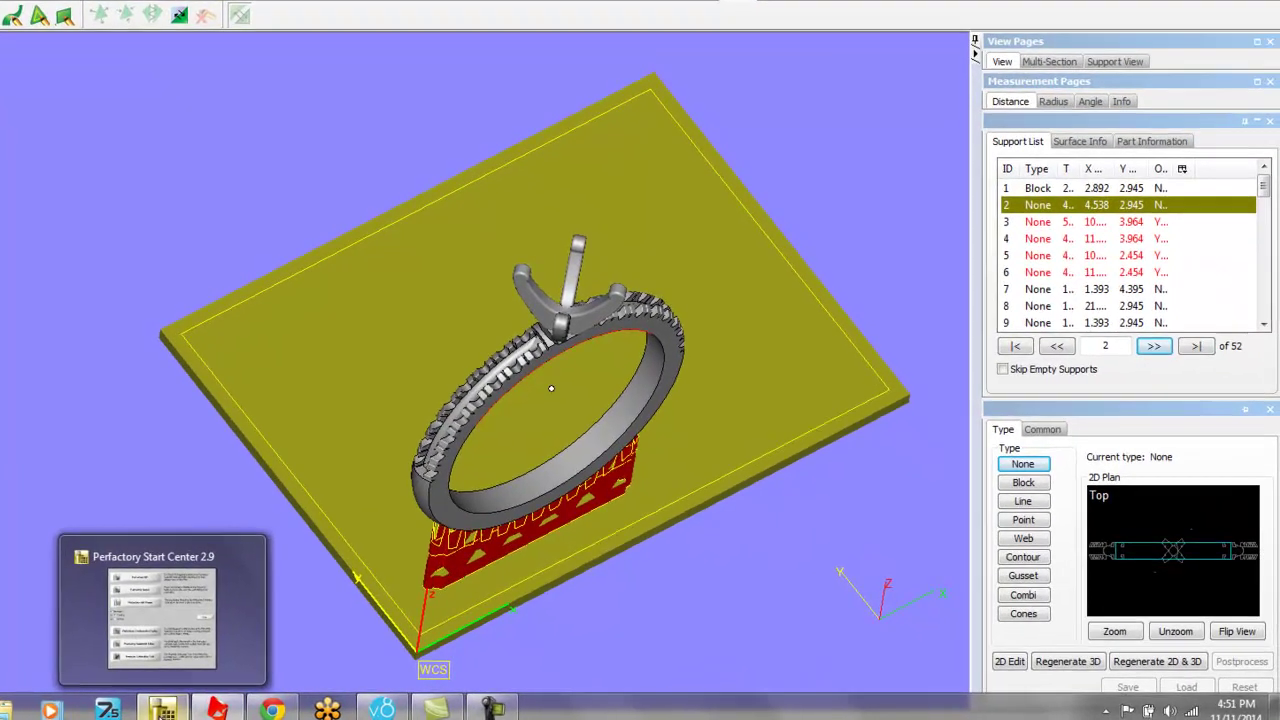
click(265, 620)
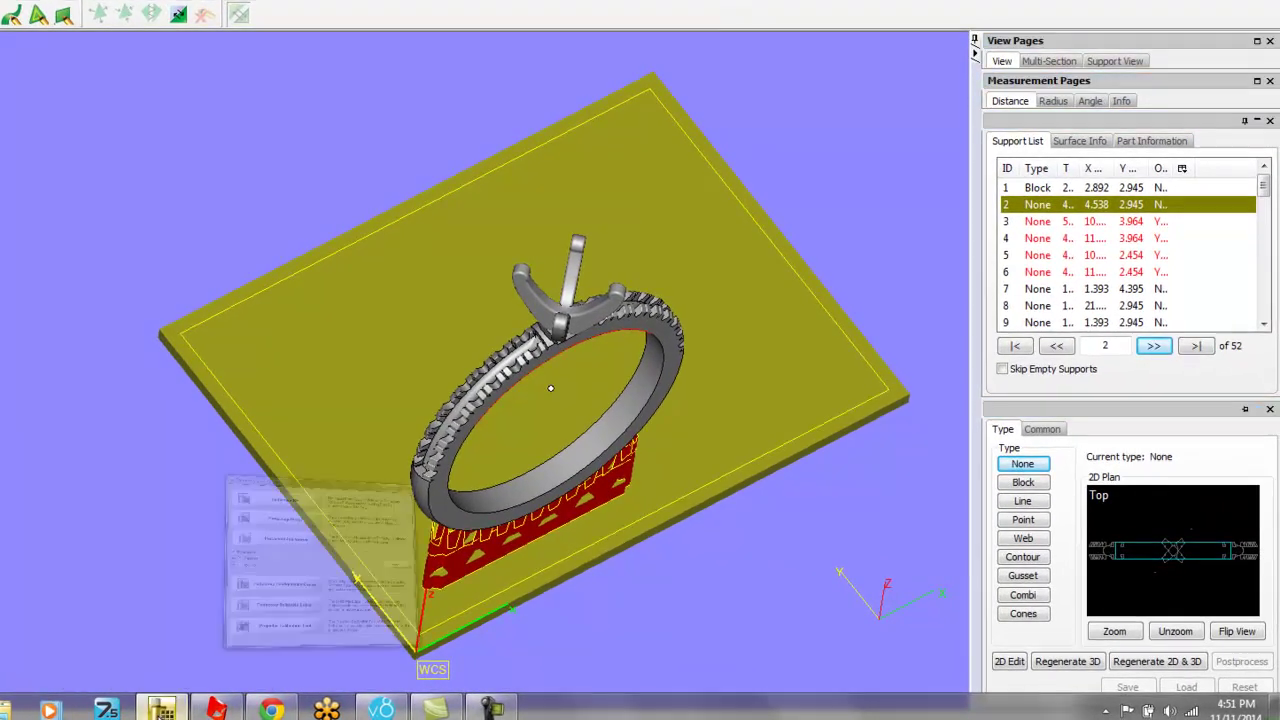
click(507, 152)
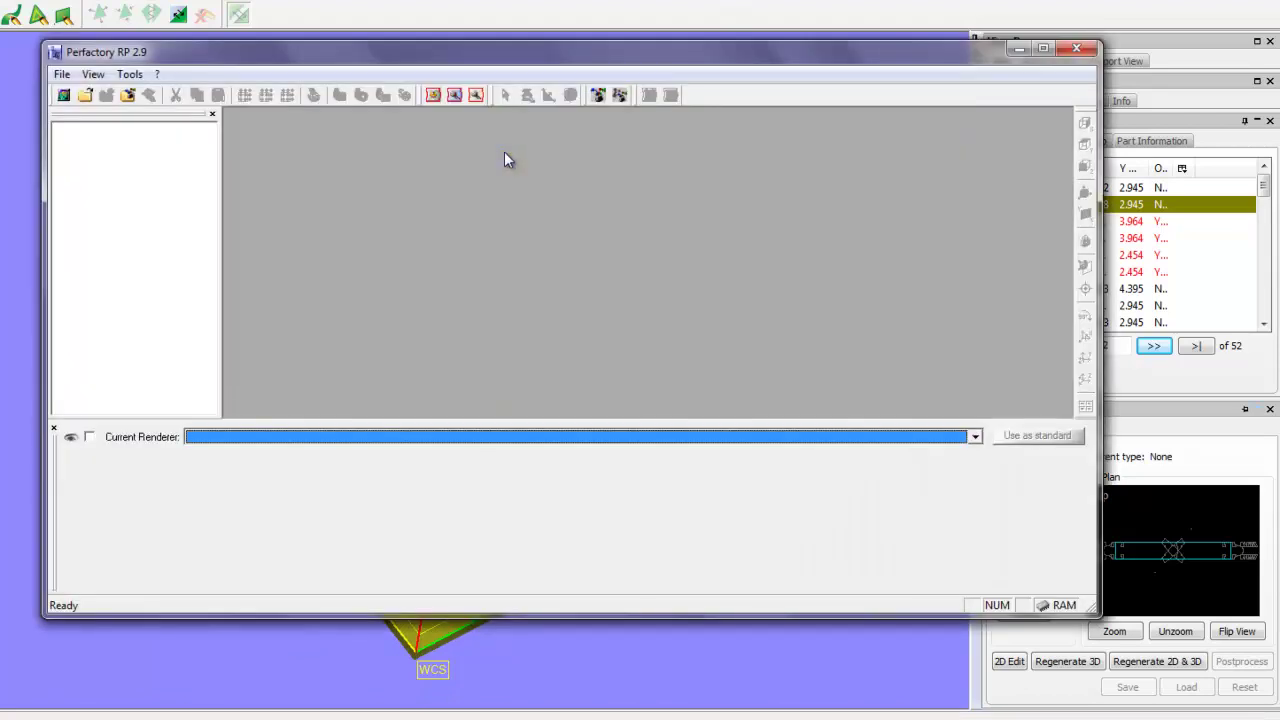
Create a new platform with the 1024_768_25_M1_Machine55_PIC100_mask buildstyle.
click(62, 74)
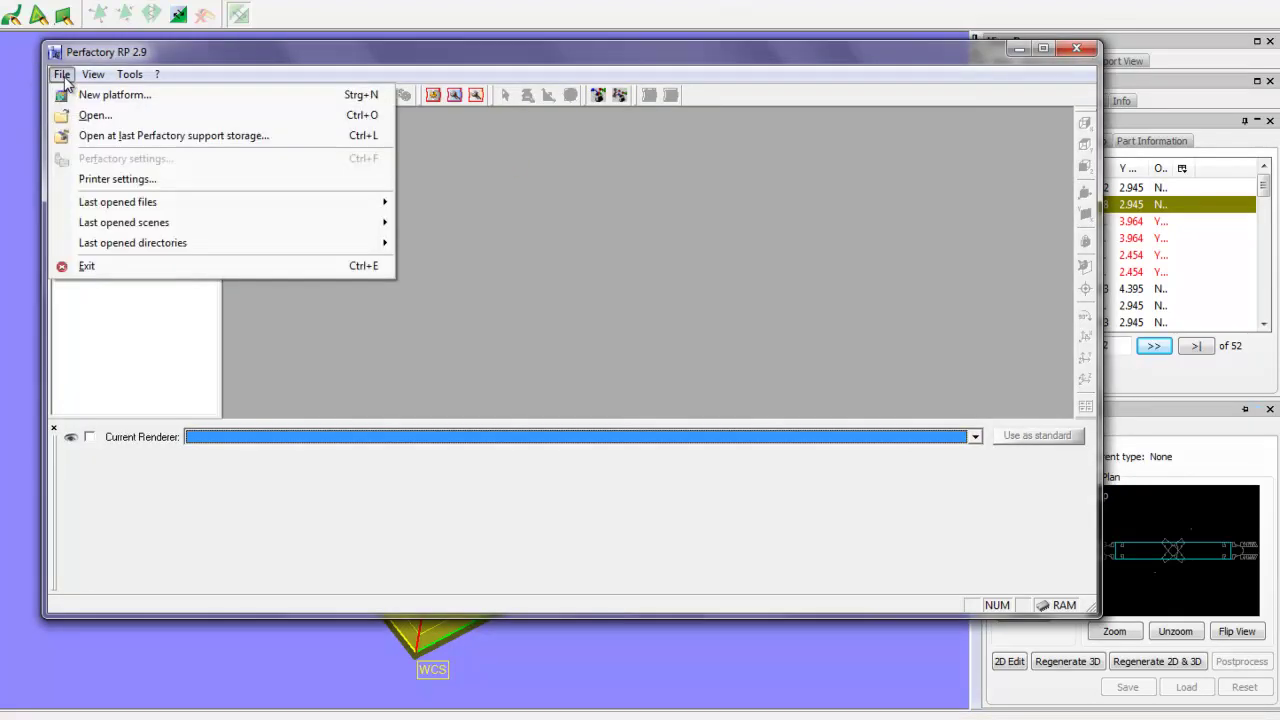
click(100, 104)
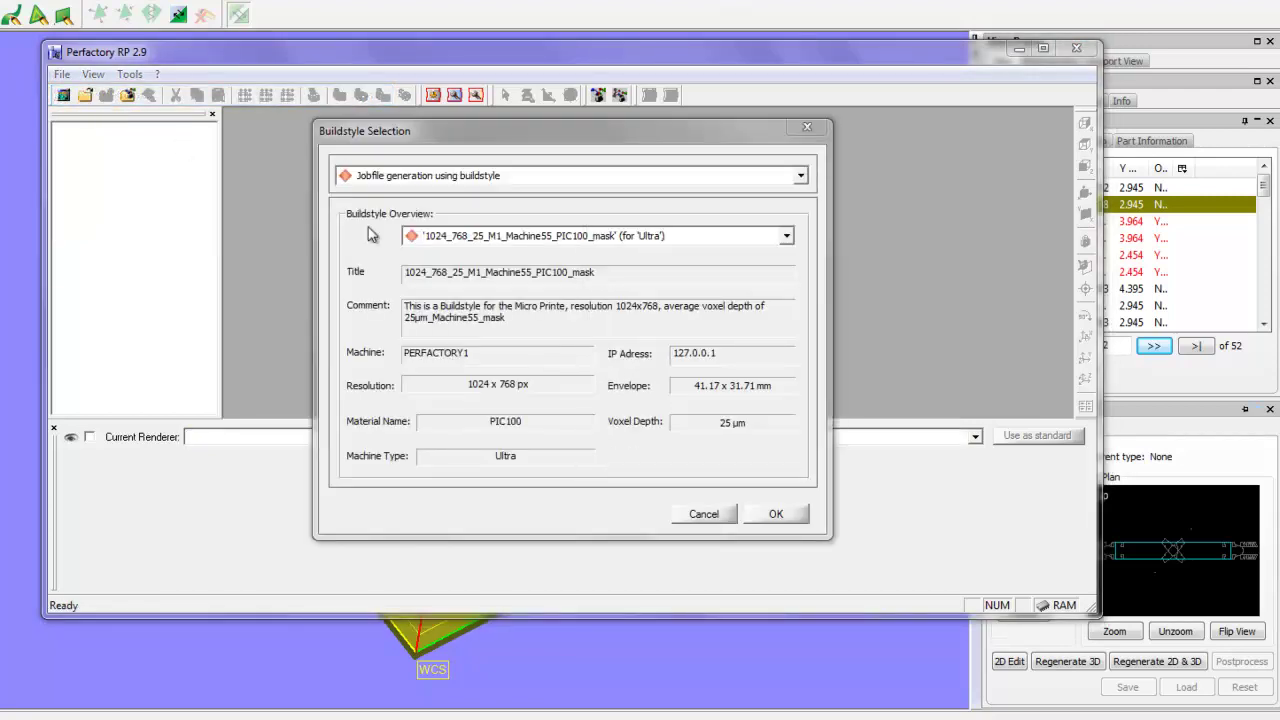
click(785, 238)
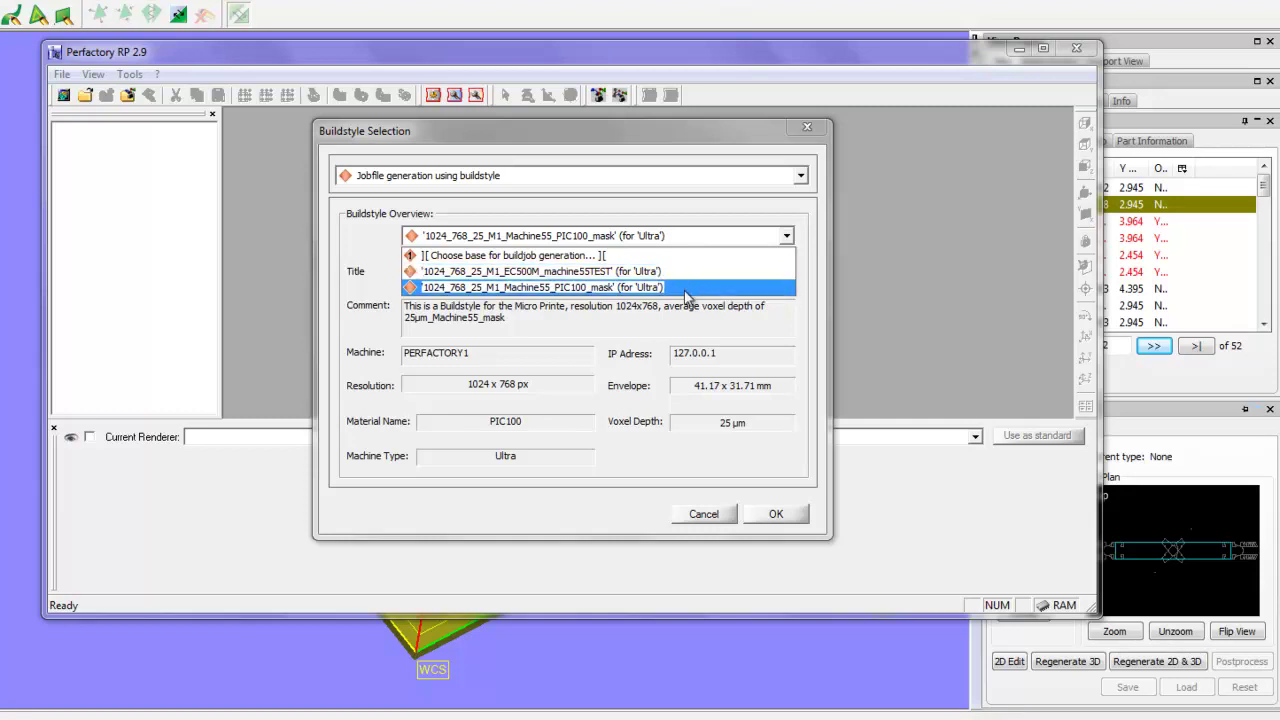
click(686, 288)
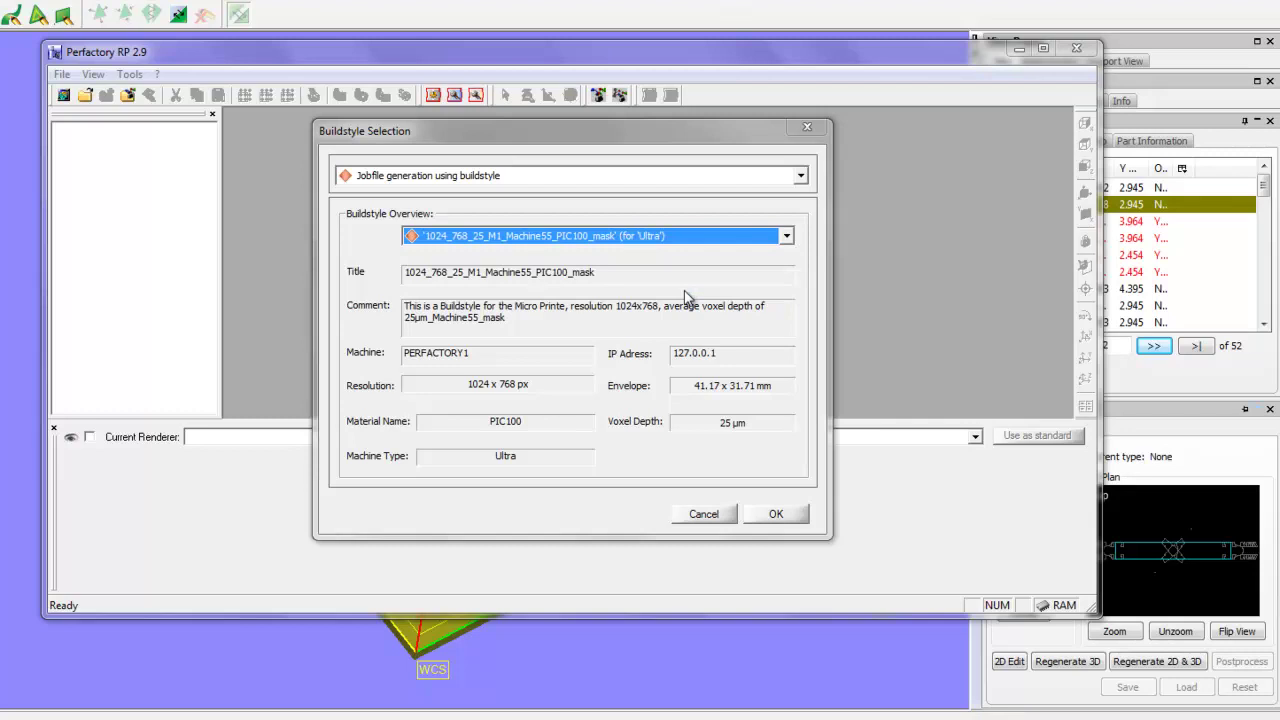
Create the platform, maximize its view, and pick 7STN002T and 7STN002T_s to open.
click(777, 514)
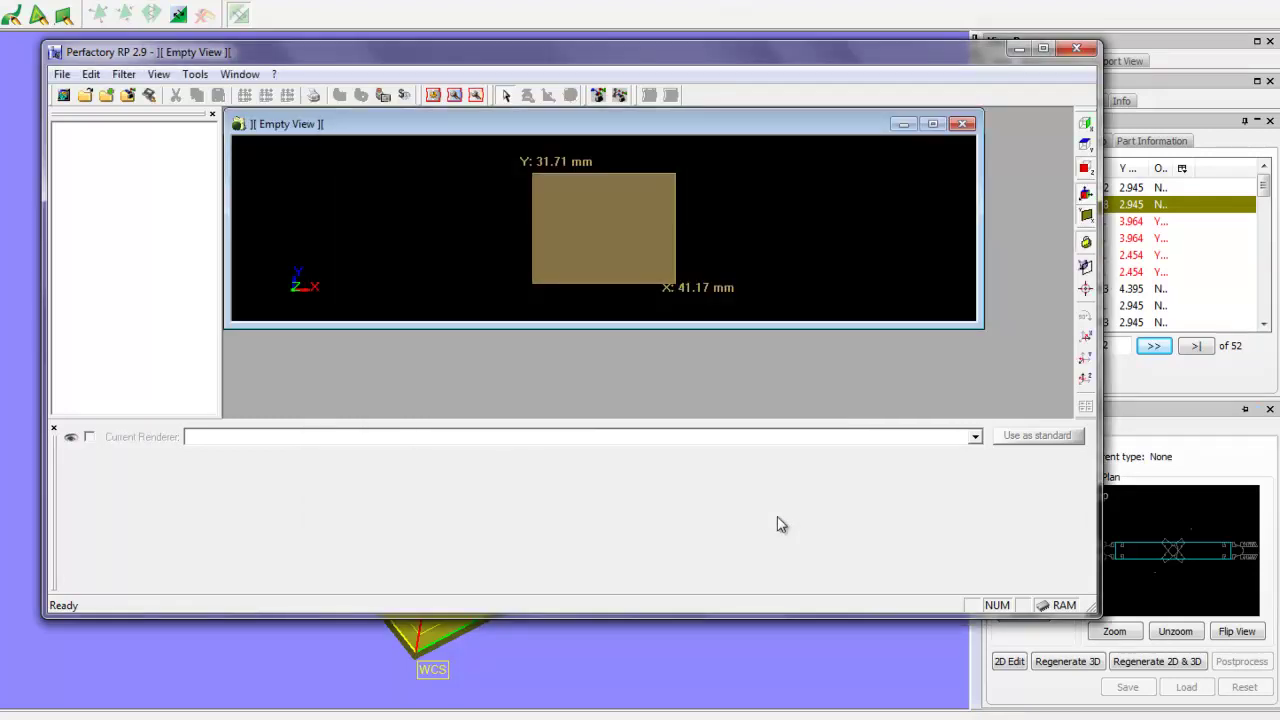
click(932, 123)
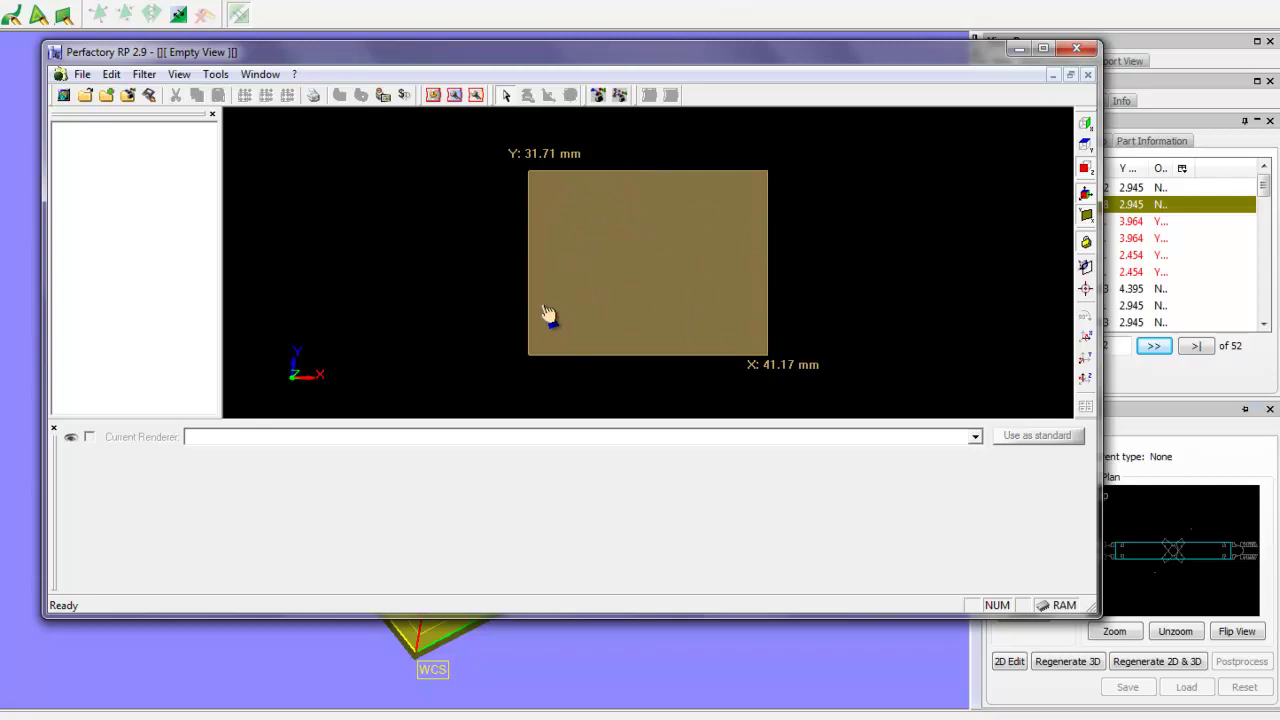
click(83, 77)
click(110, 137)
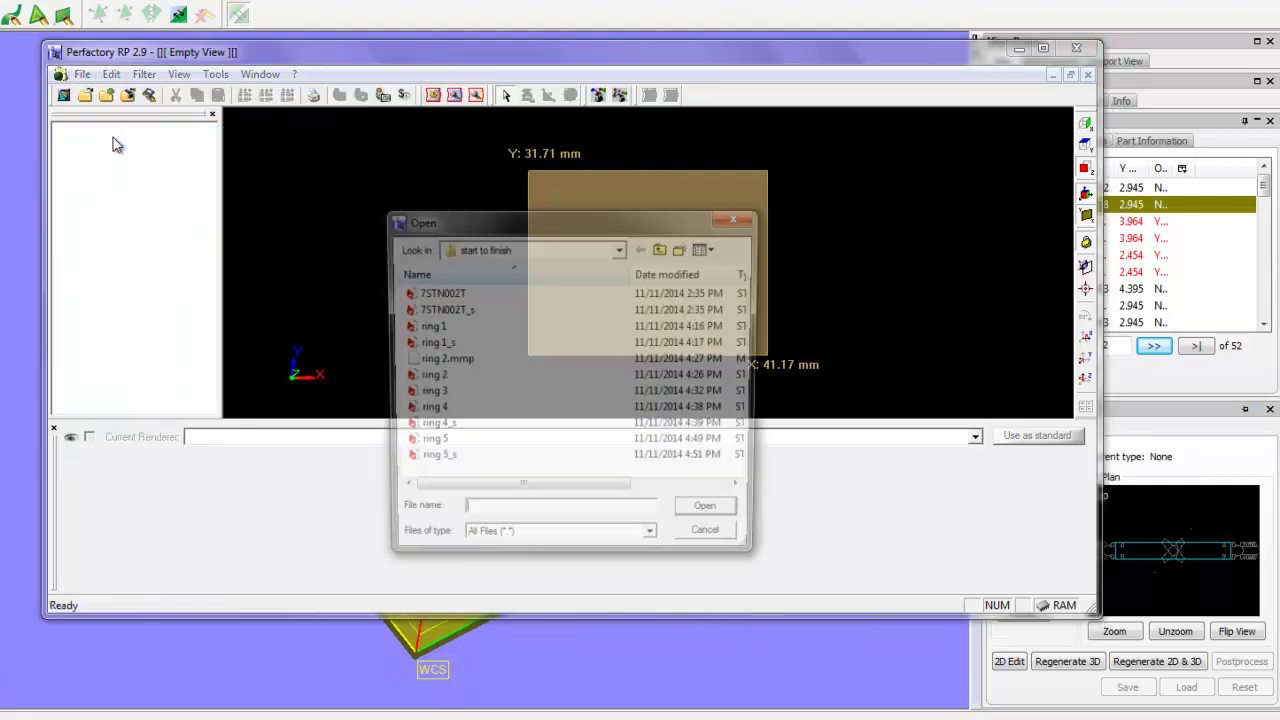
click(460, 293)
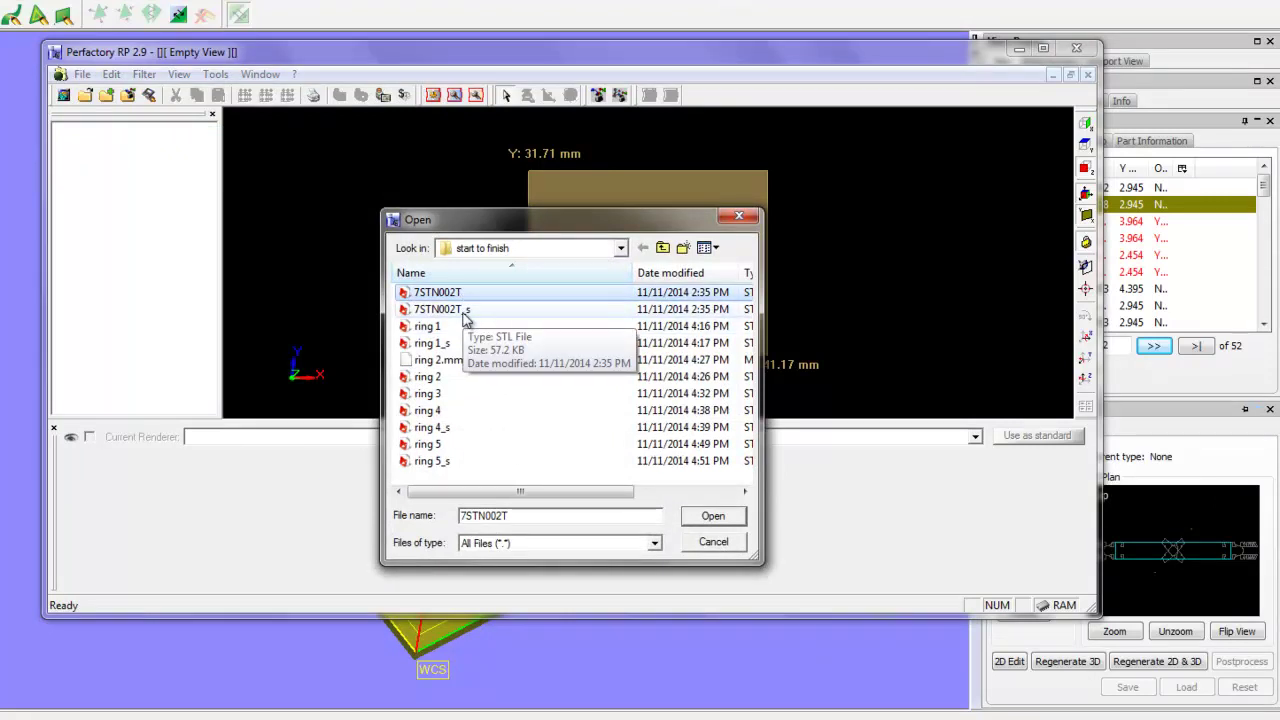
ctrl+click(463, 312)
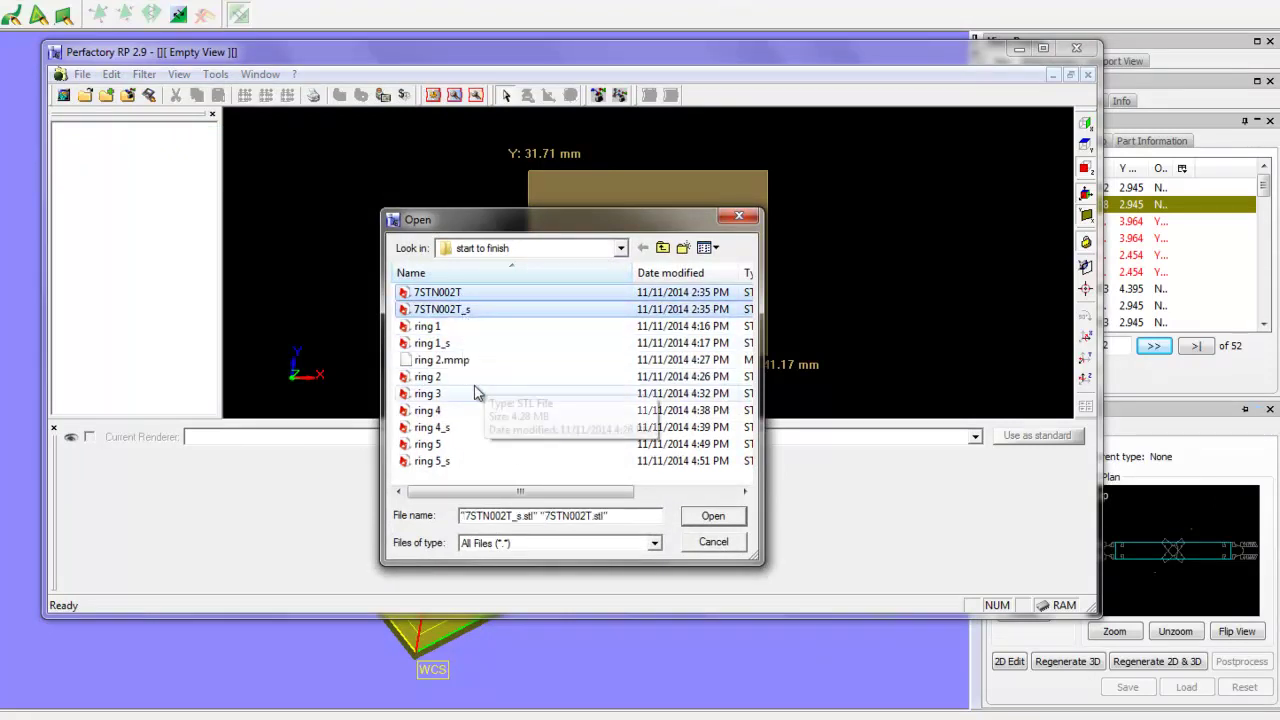
Add ring 1, ring 4, ring 5 and their _s supports, loading all eight as 3D models.
ctrl+click(445, 328)
ctrl+click(446, 344)
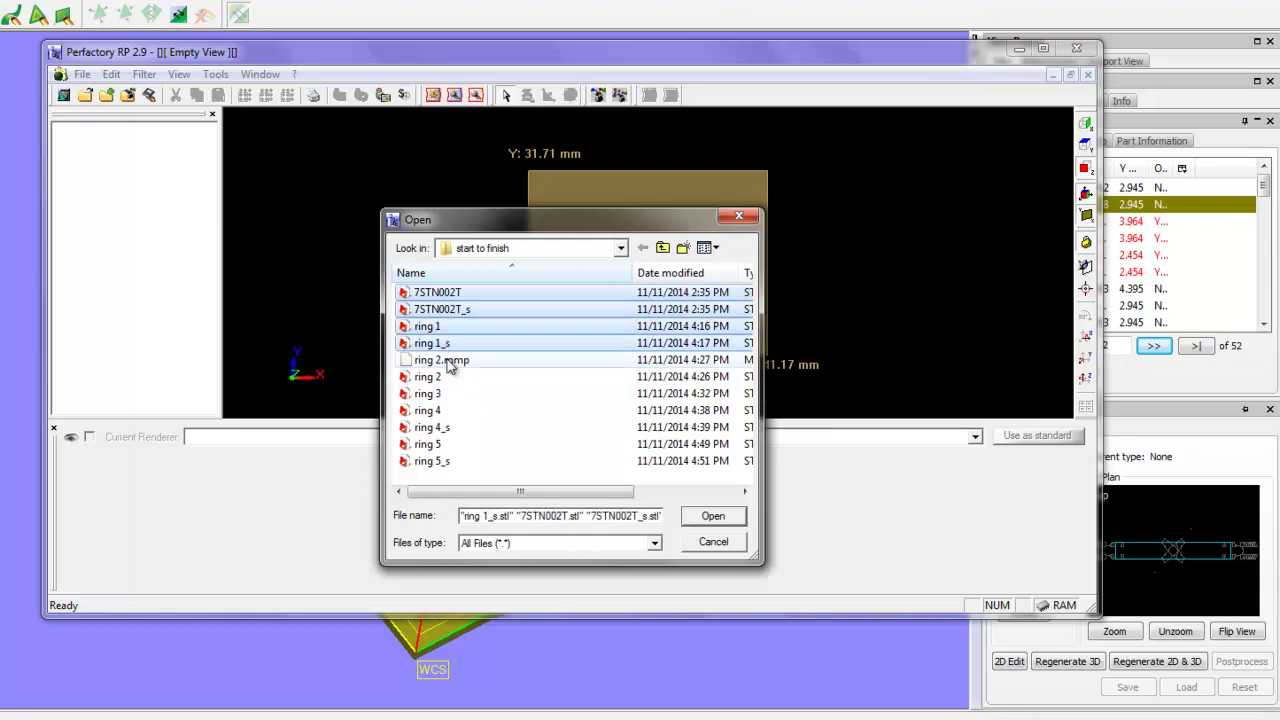
ctrl+click(446, 428)
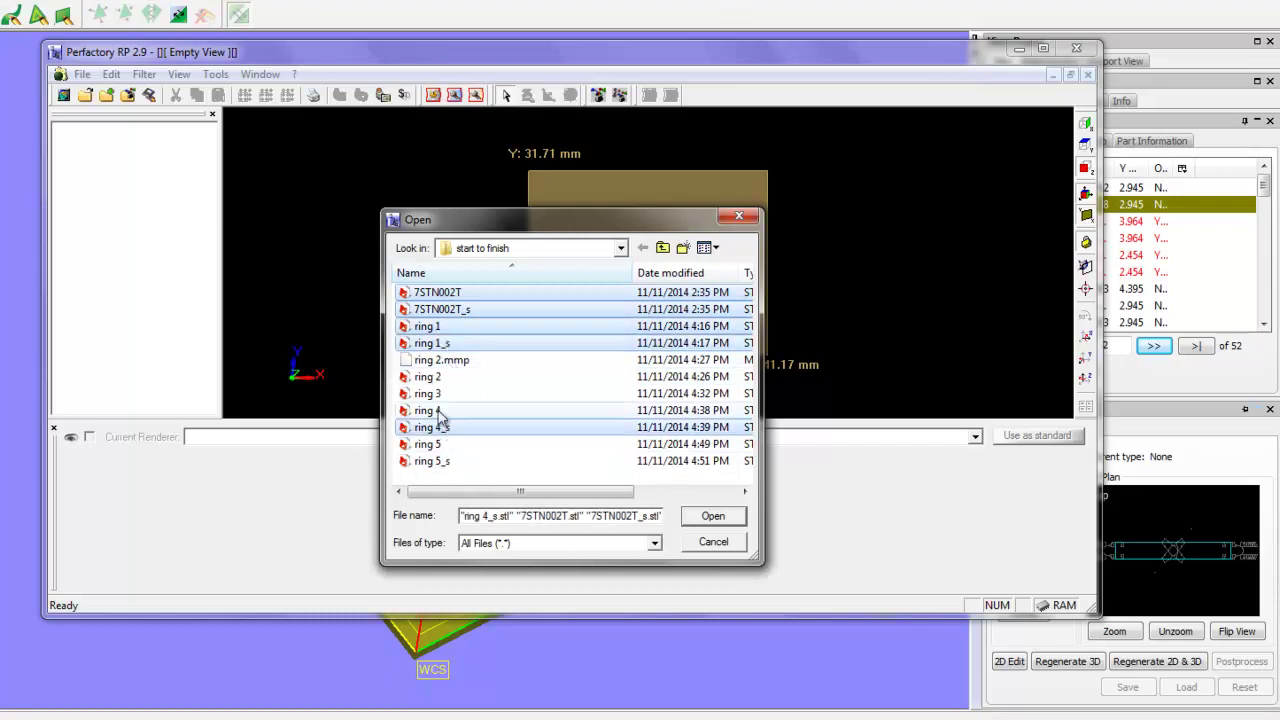
ctrl+click(442, 411)
ctrl+click(441, 445)
ctrl+click(444, 464)
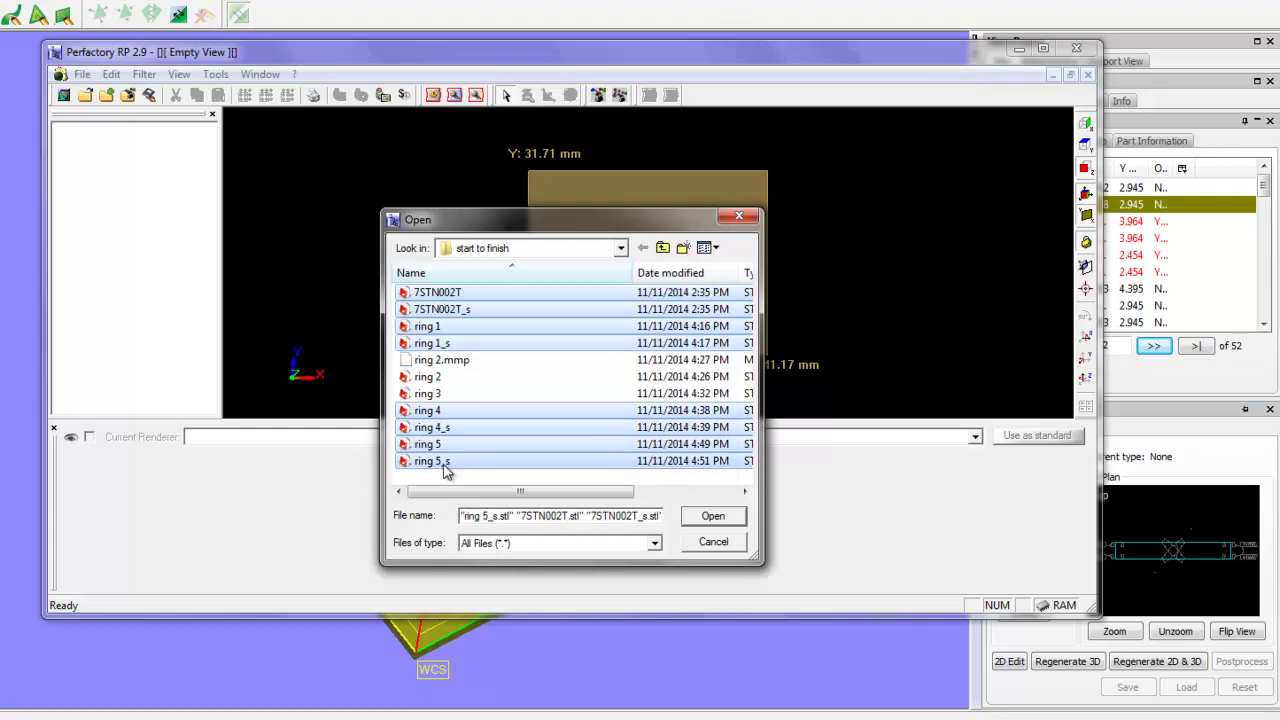
click(713, 517)
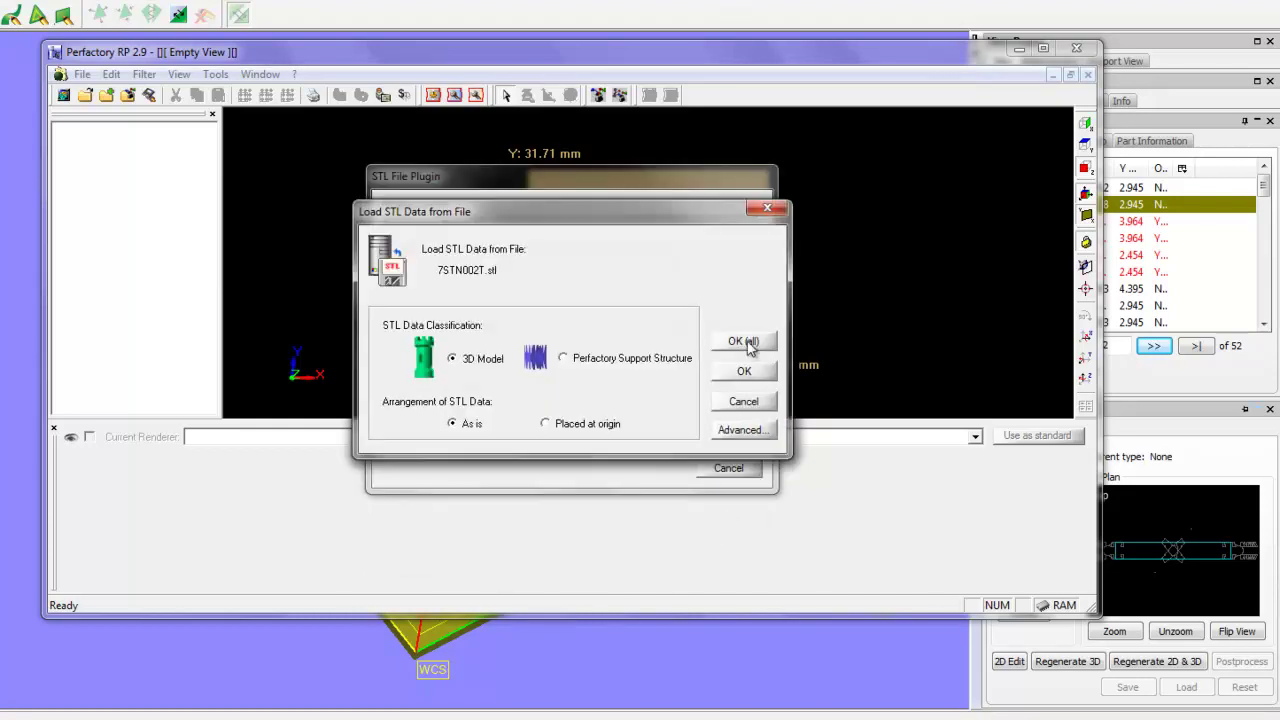
click(745, 341)
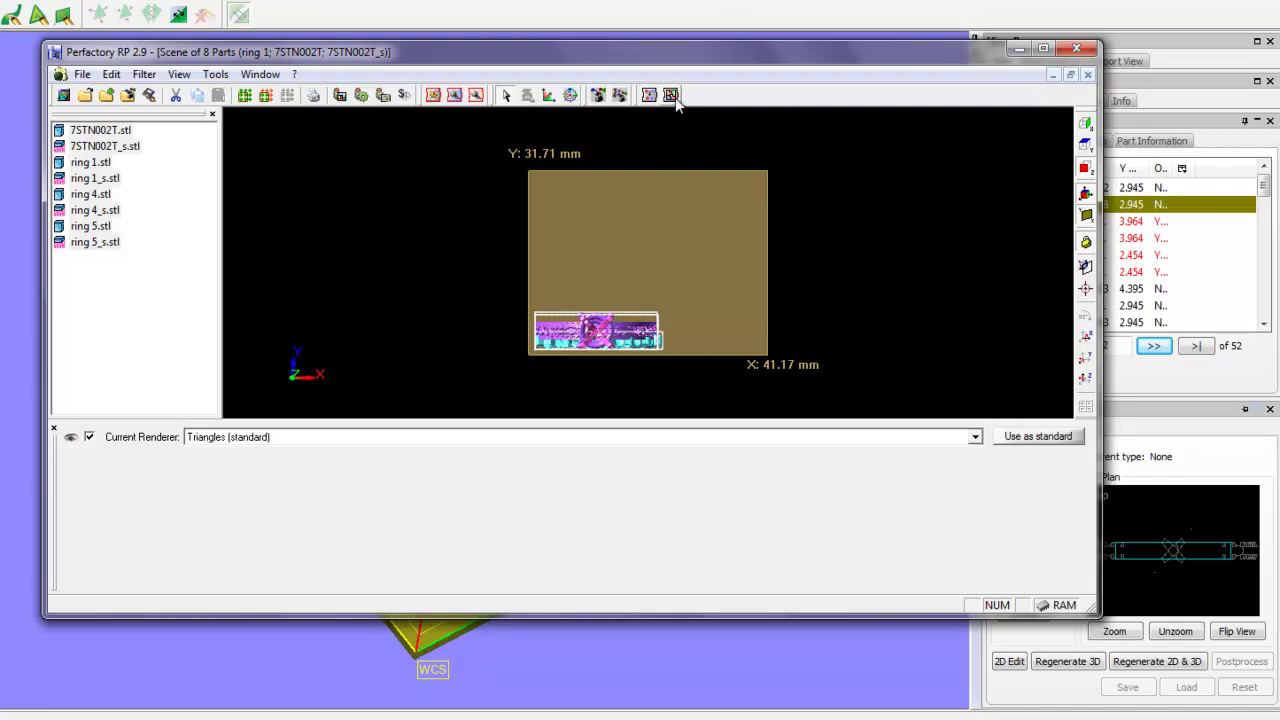
Auto-place the parts with Bounding Box and 1 mm spacing, then select 7STN002T, ring 1 and their supports.
click(671, 95)
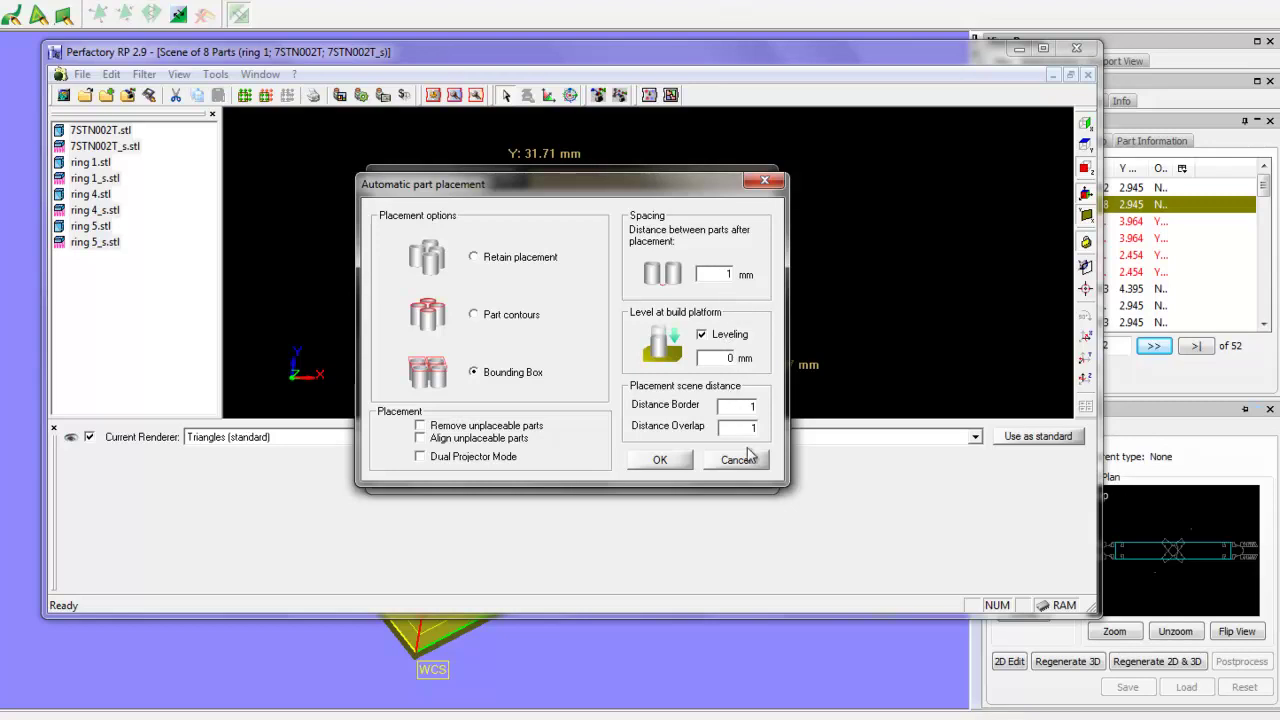
click(659, 460)
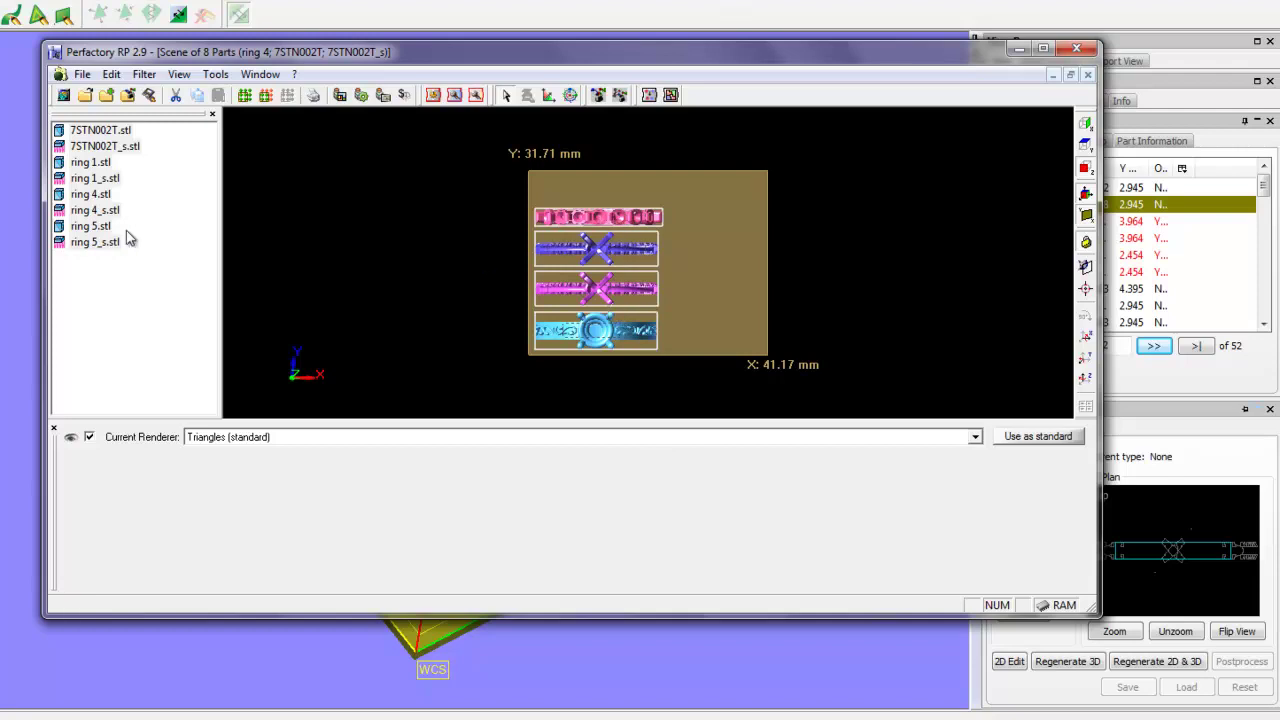
click(146, 261)
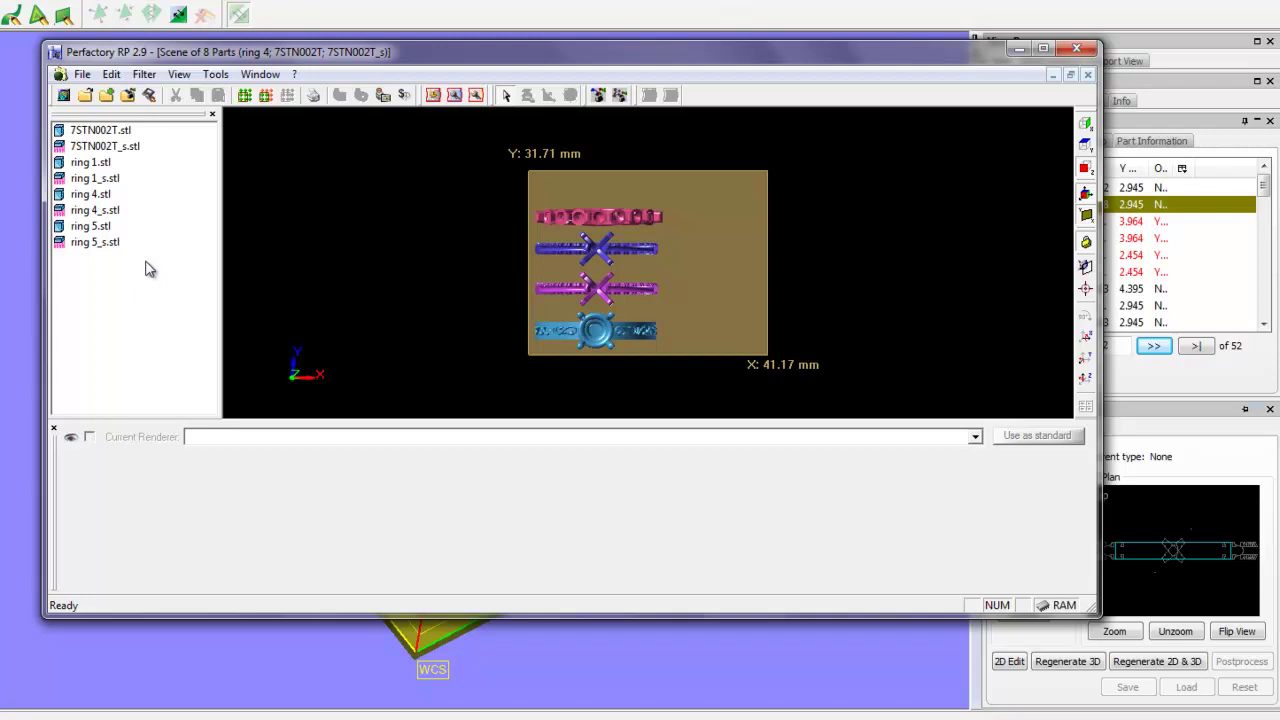
drag(146, 268, 96, 197)
click(128, 131)
shift+click(133, 147)
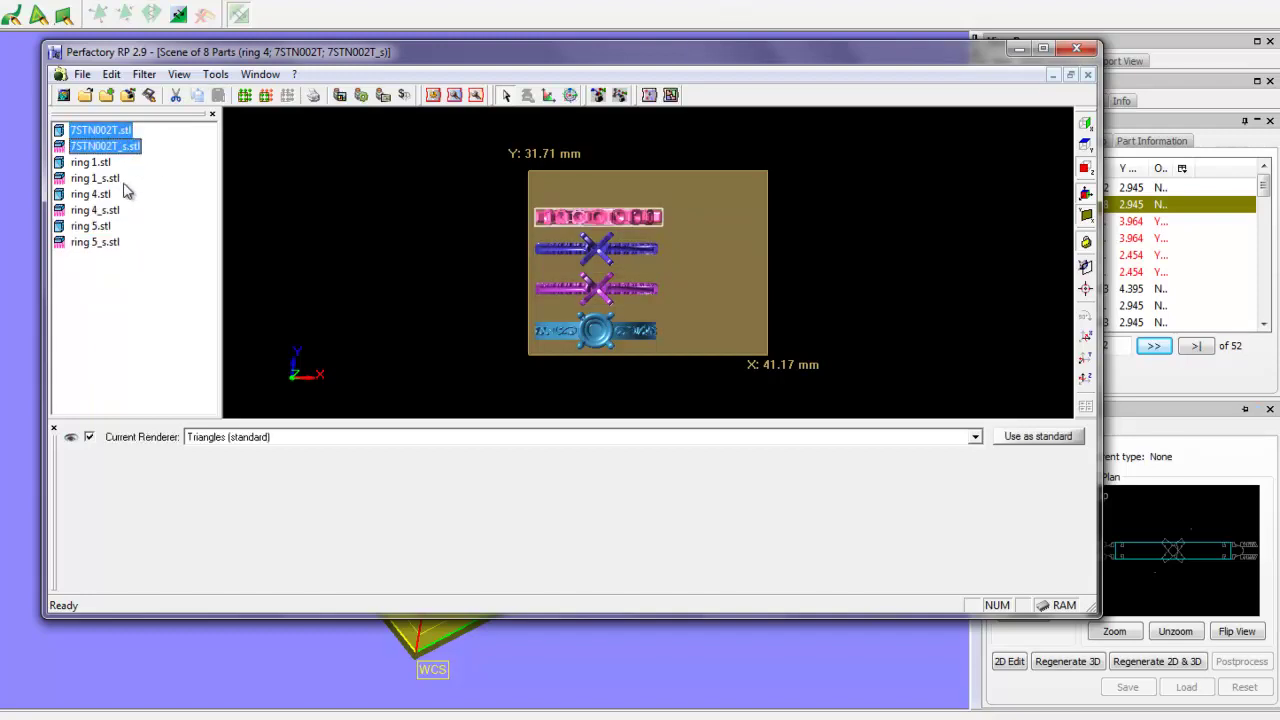
shift+click(117, 180)
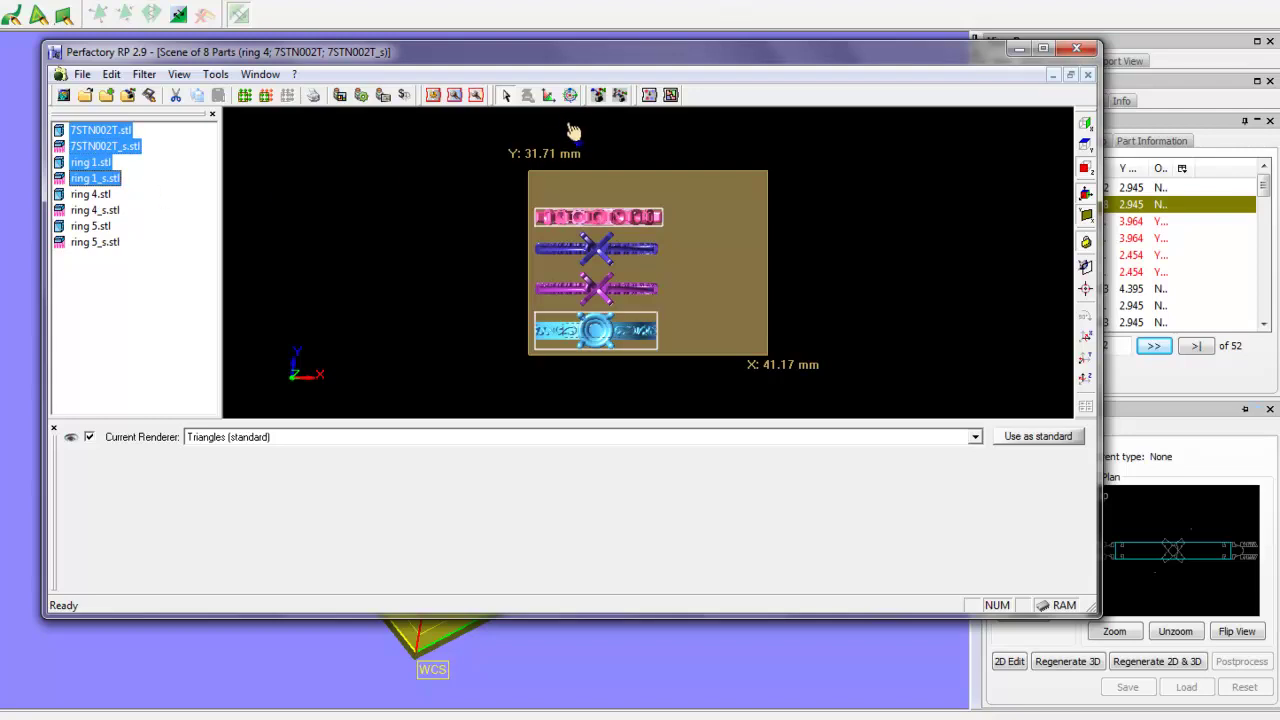
Copy and paste 7STN002T, ring 1 and their supports, then select the 7STN002T_(1) copy.
click(111, 74)
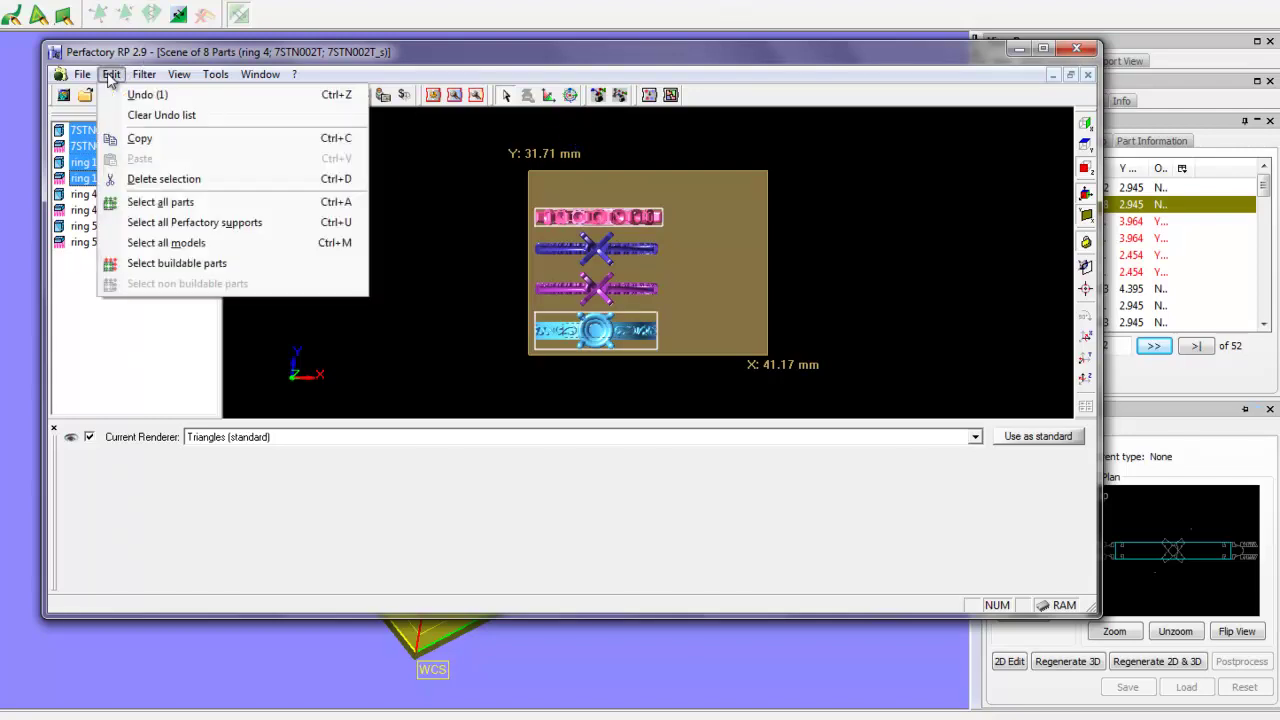
click(151, 142)
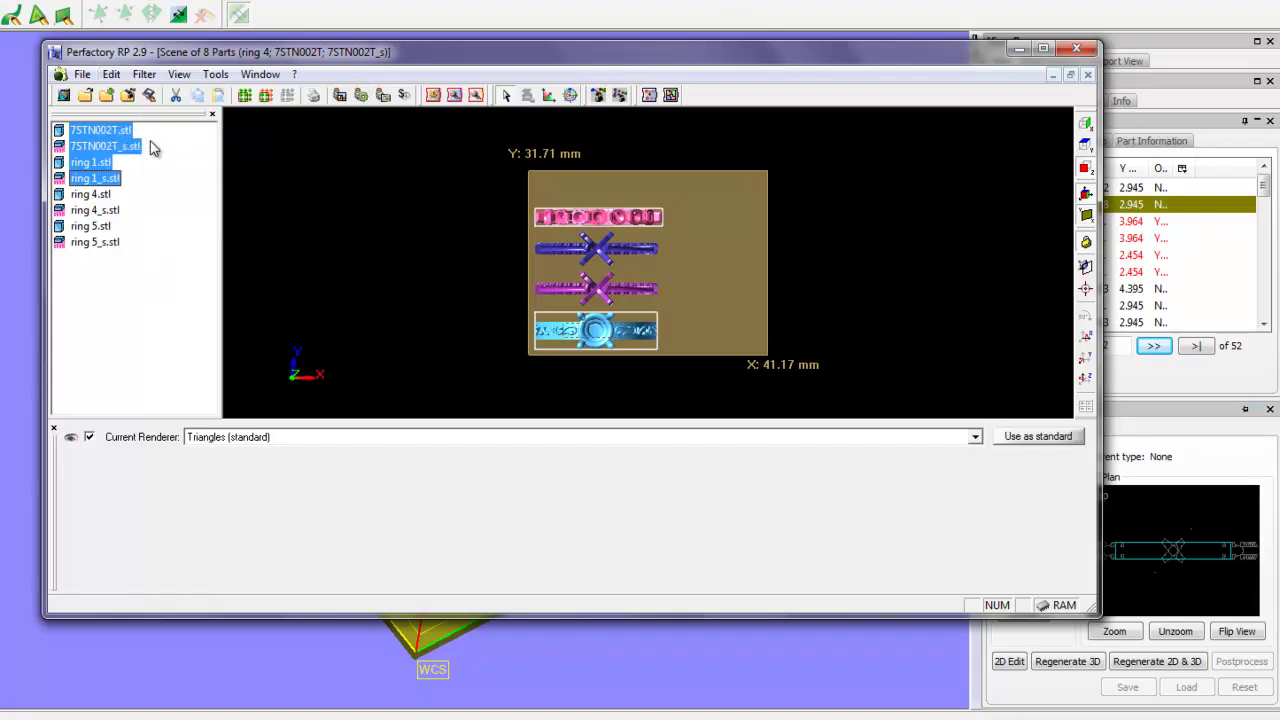
click(111, 74)
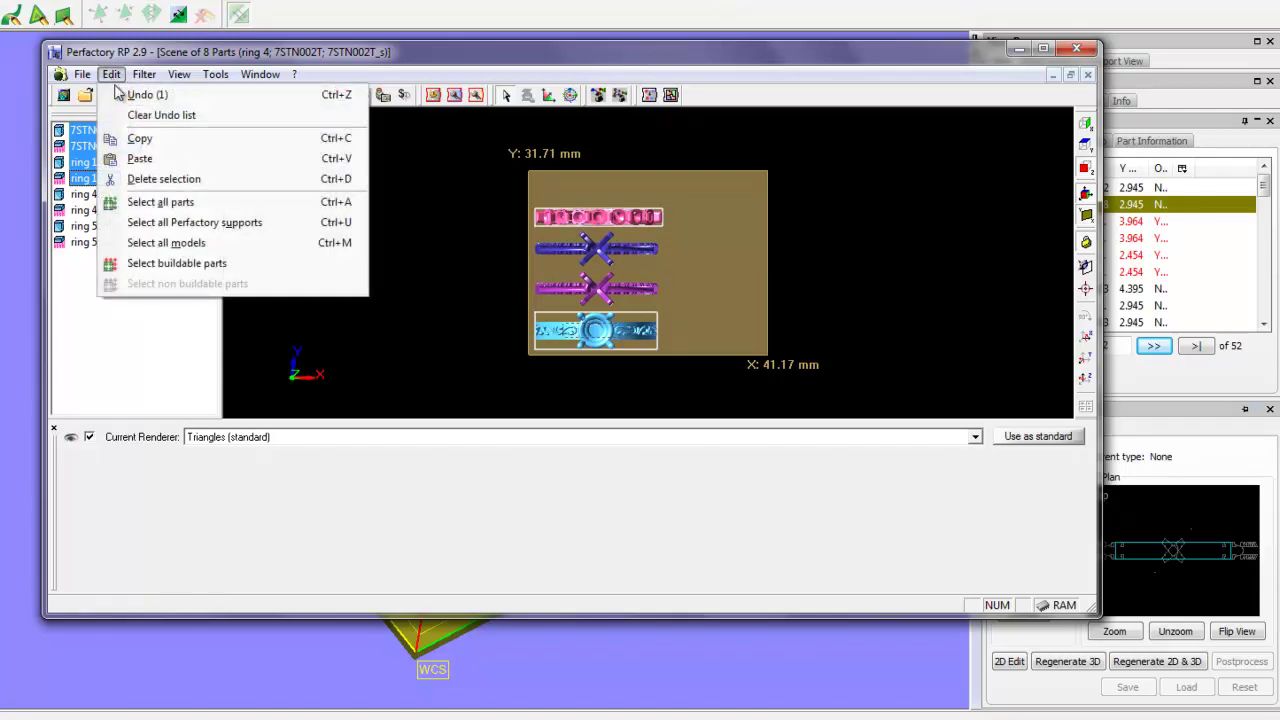
click(168, 160)
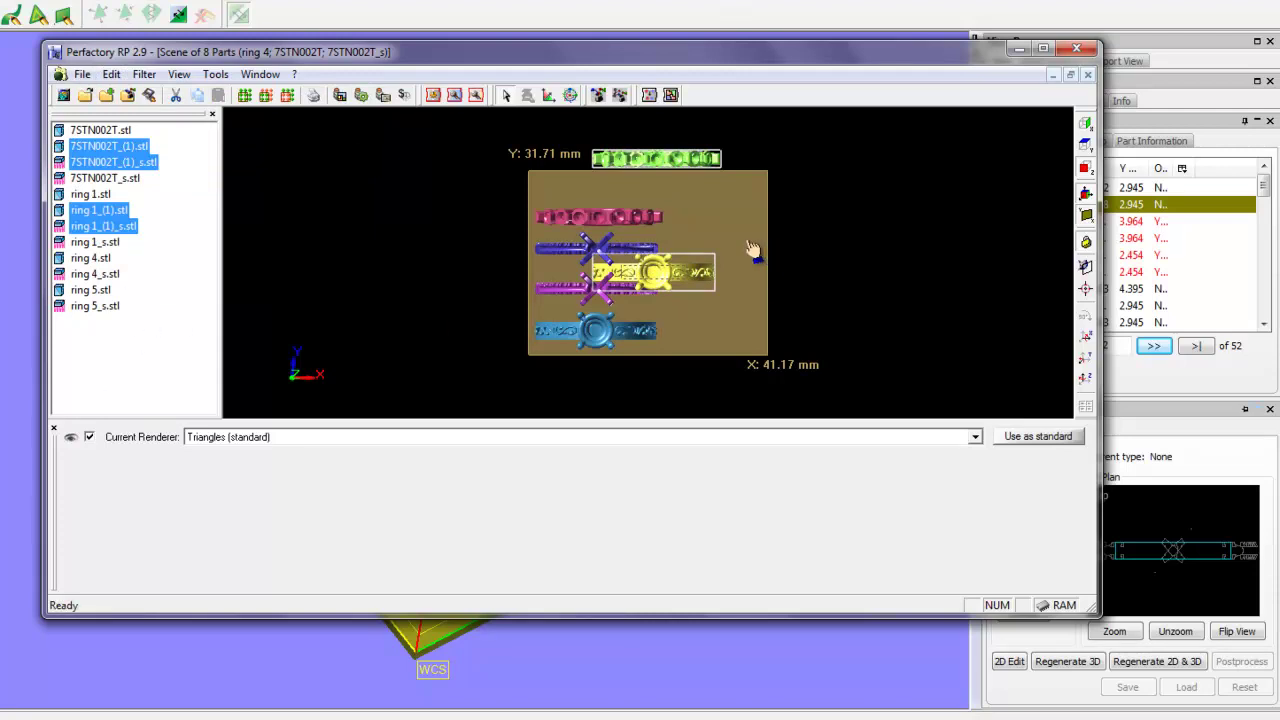
click(333, 153)
shift+click(124, 158)
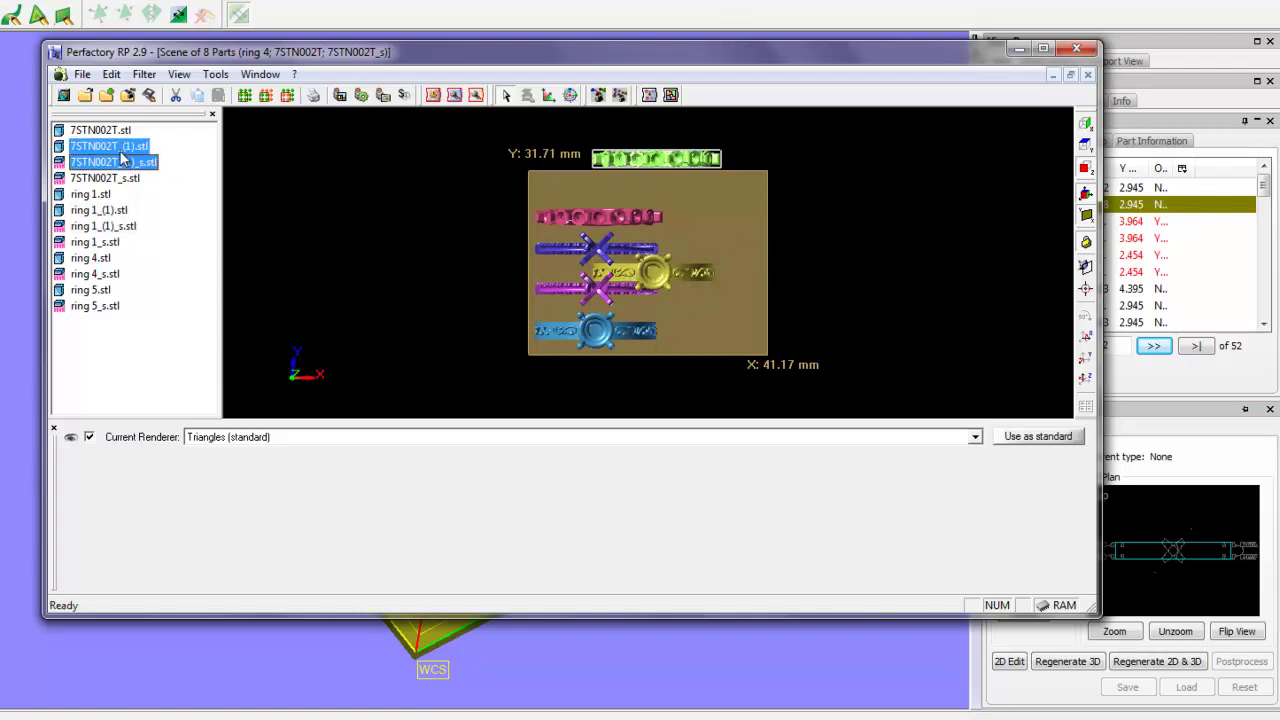
Move the 7STN002T_(1) copy freehand onto the top of the platform.
click(571, 96)
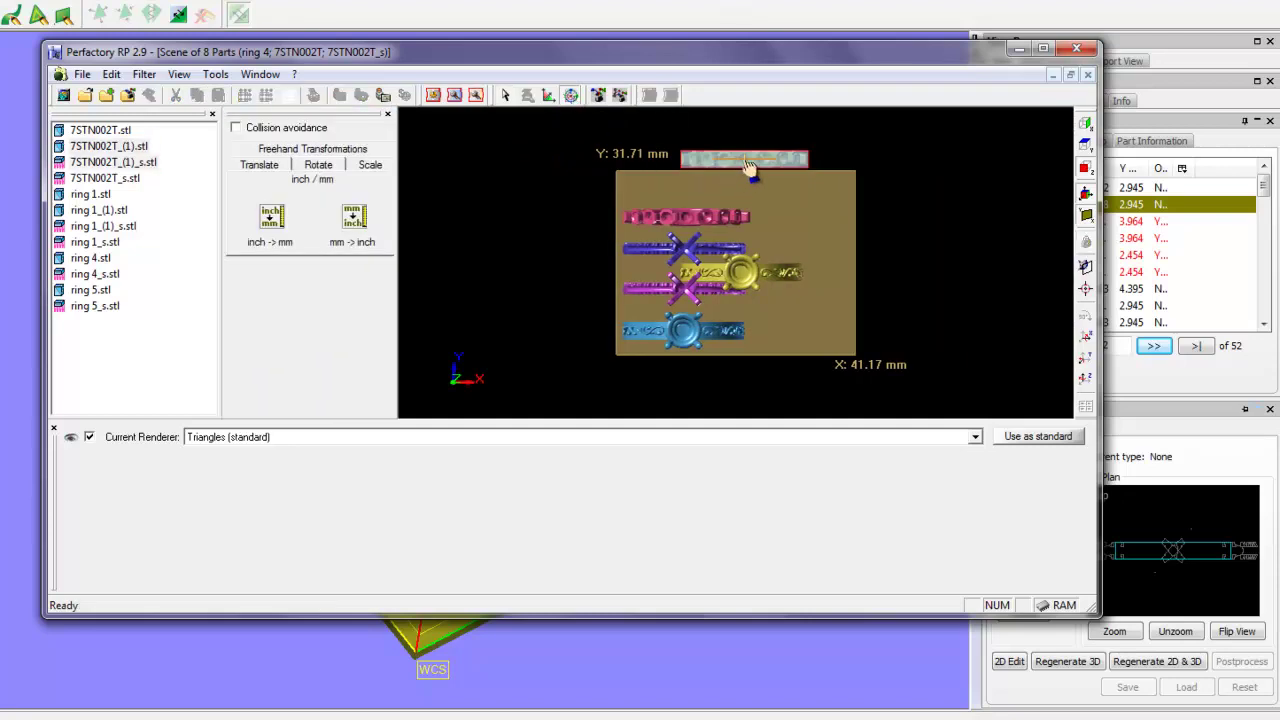
drag(738, 182, 693, 189)
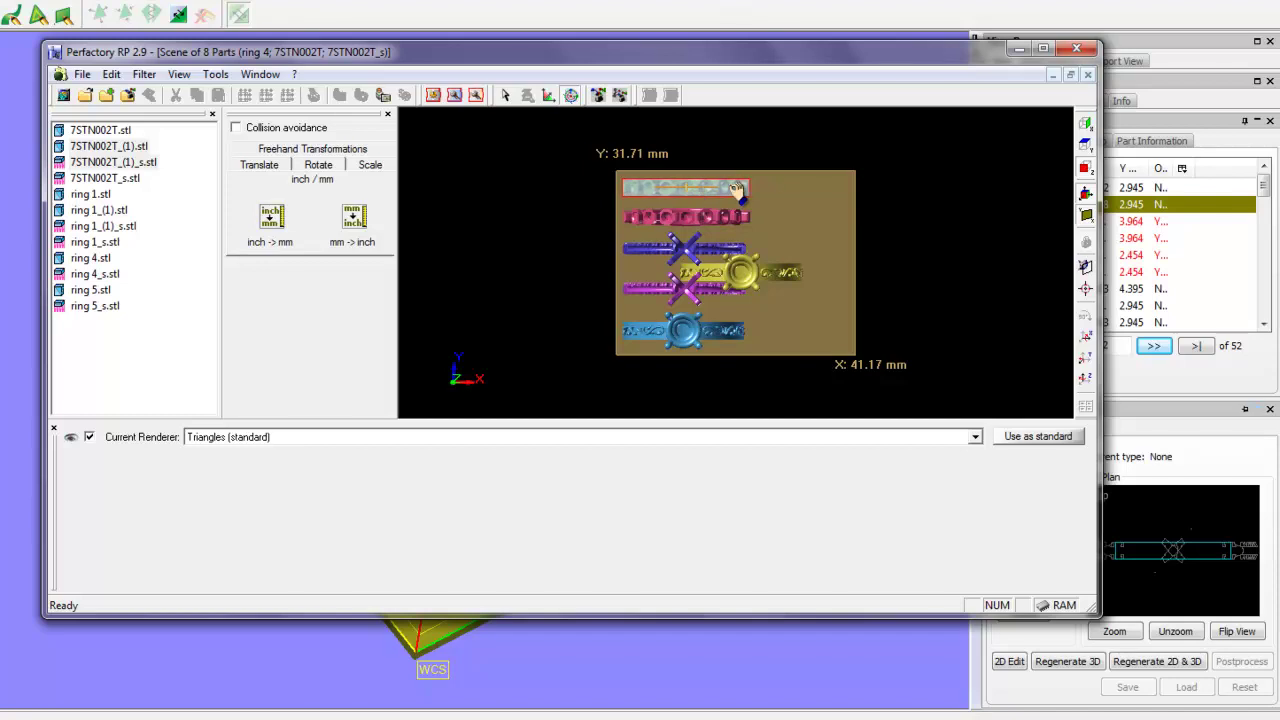
click(507, 95)
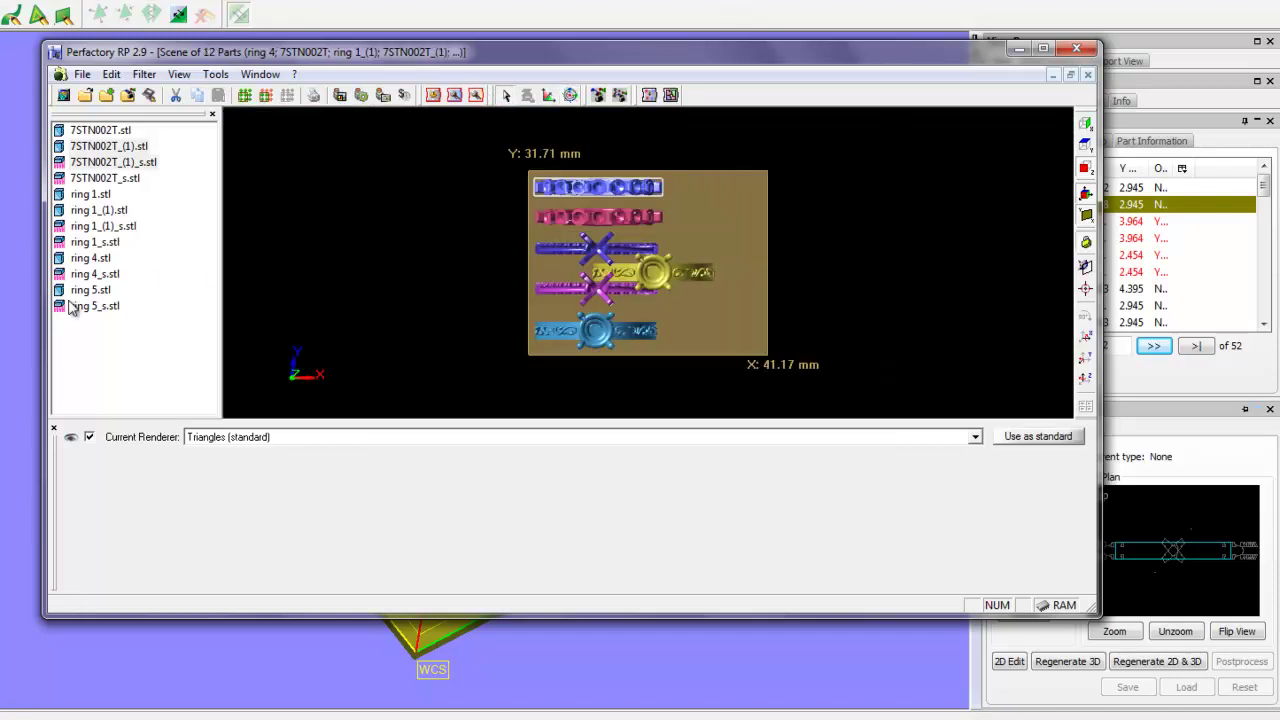
Select the ring 1_(1) copy with its support and rotate it upright at the platform's right.
drag(85, 310, 92, 292)
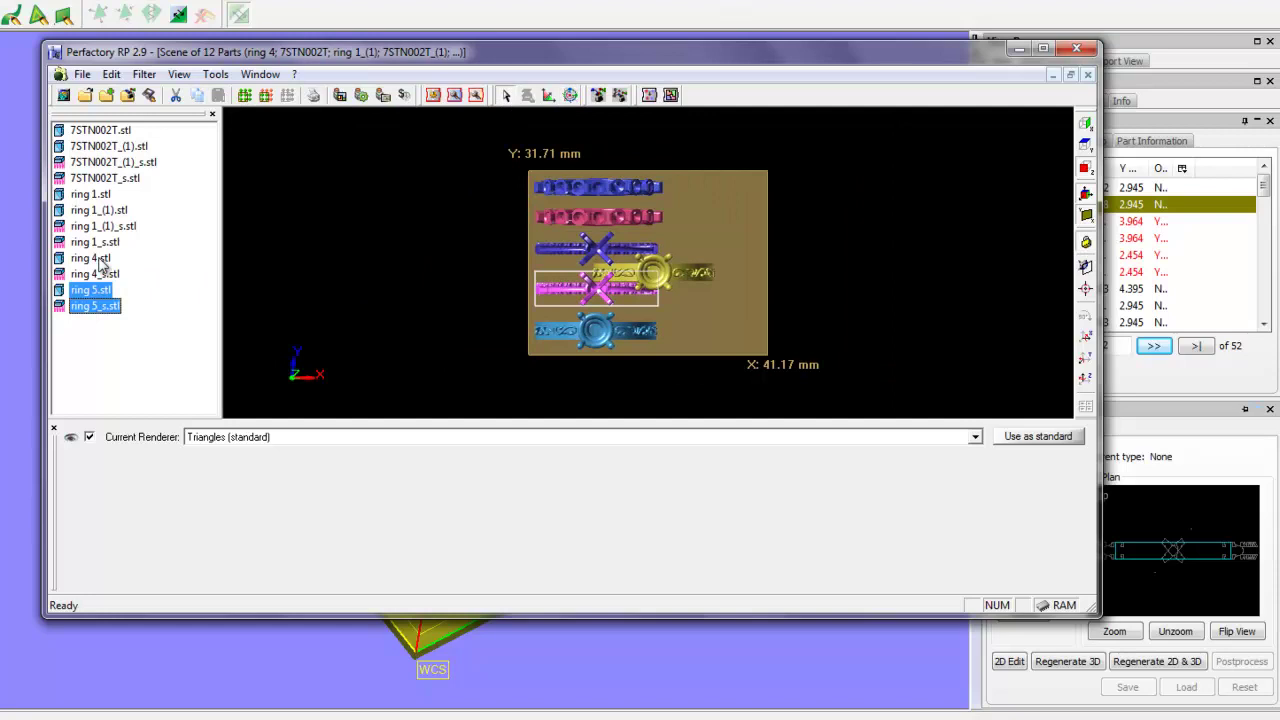
click(117, 180)
click(131, 166)
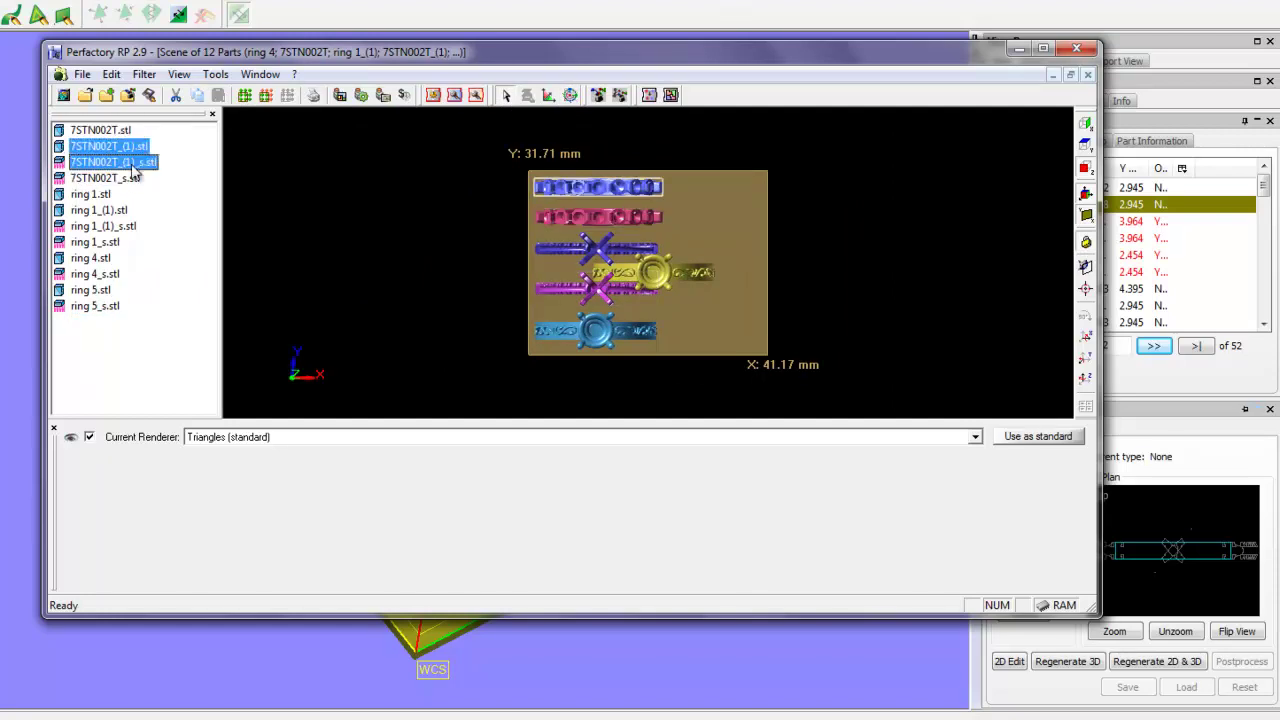
click(126, 134)
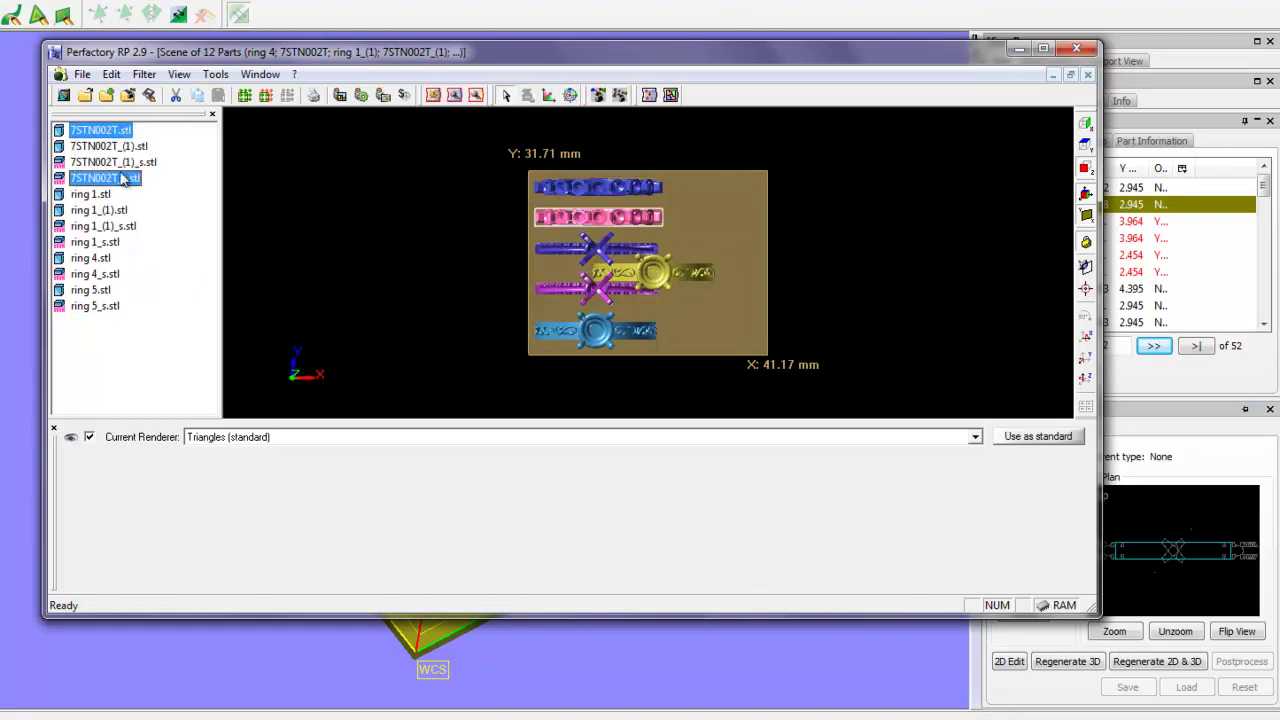
click(118, 218)
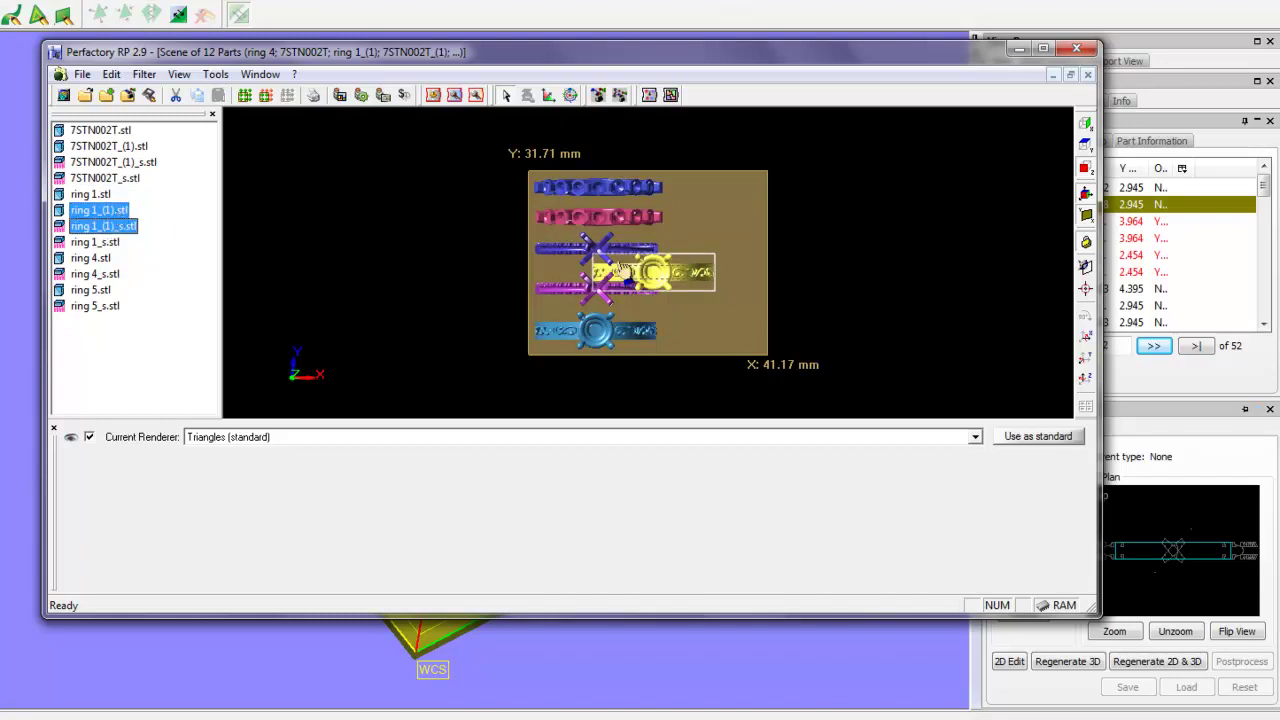
click(570, 96)
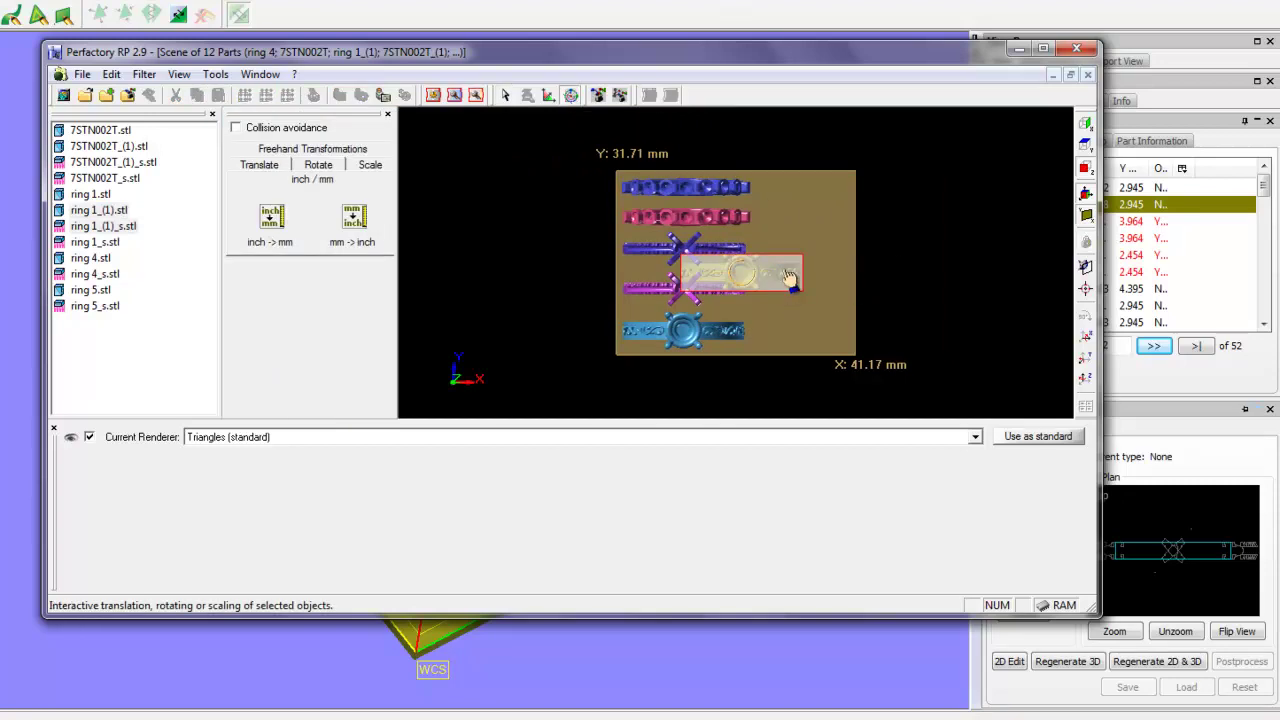
mouse_move(788, 282)
mouse_down()
mouse_move(748, 206)
mouse_move(735, 277)
mouse_move(775, 282)
mouse_up()
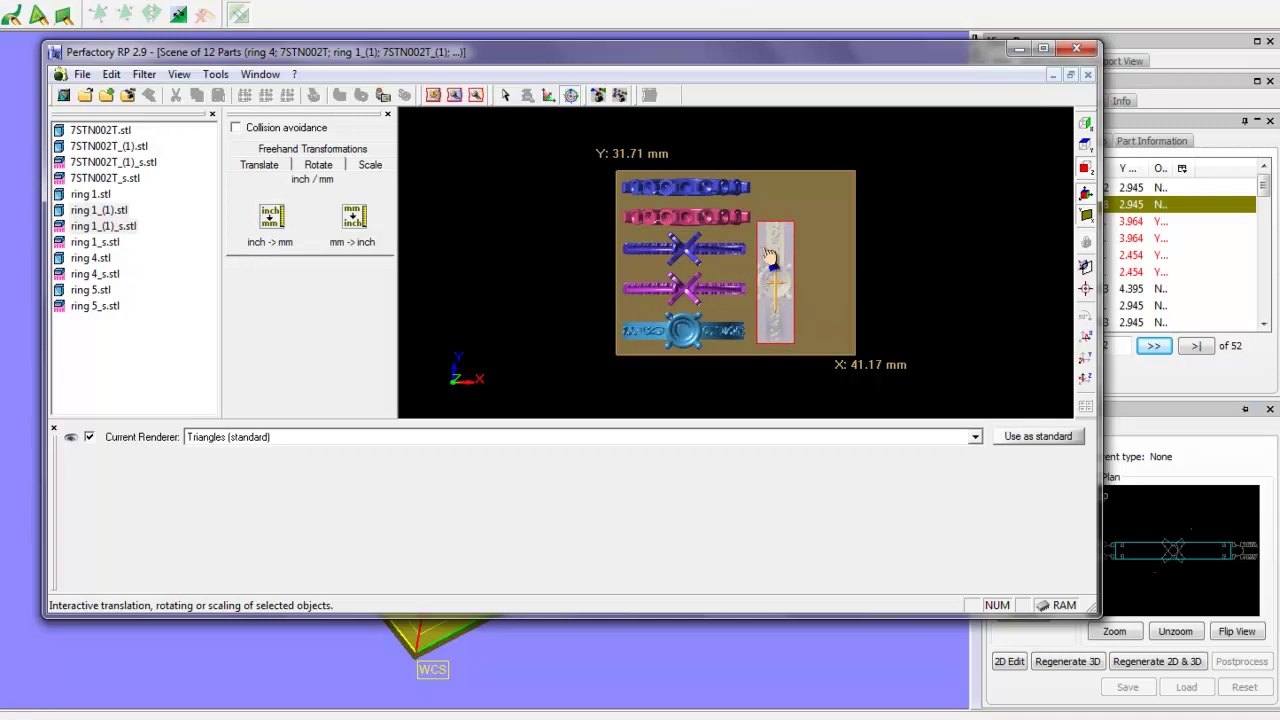
Inspect the twelve arranged parts in a tilted 3D view, then reset to standard view and select all.
click(506, 96)
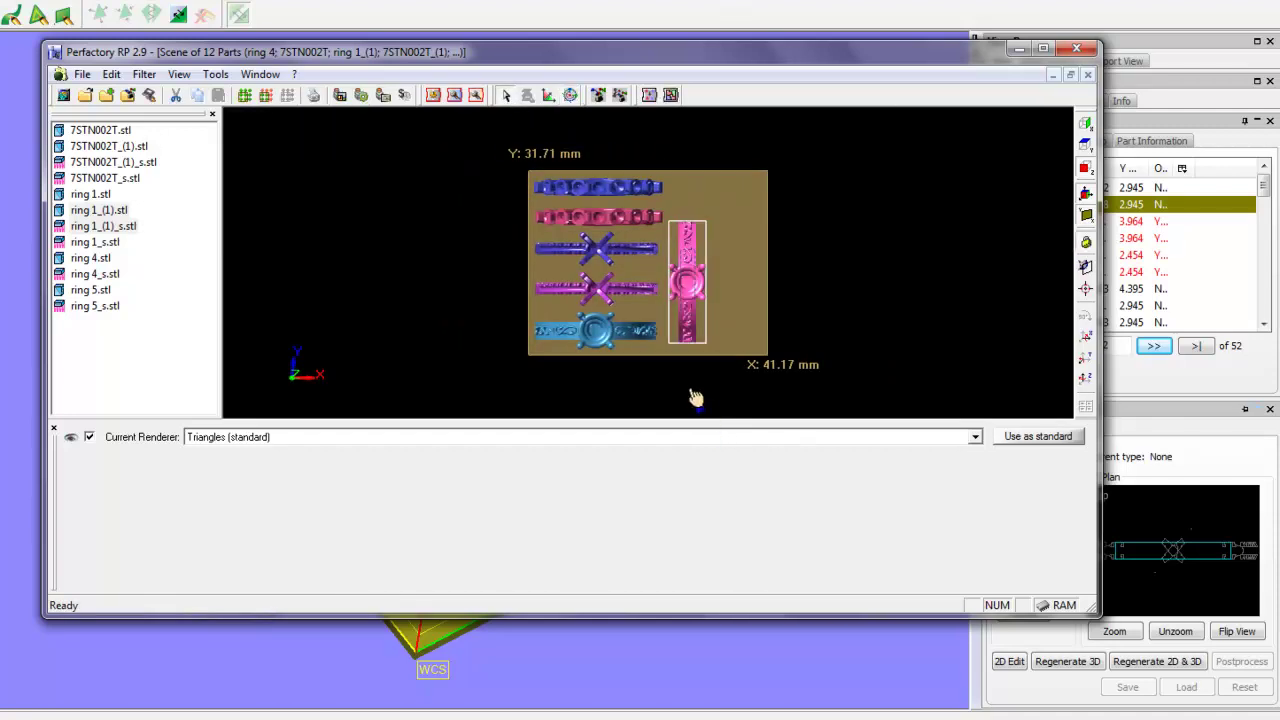
drag(694, 371, 717, 200)
drag(646, 366, 823, 243)
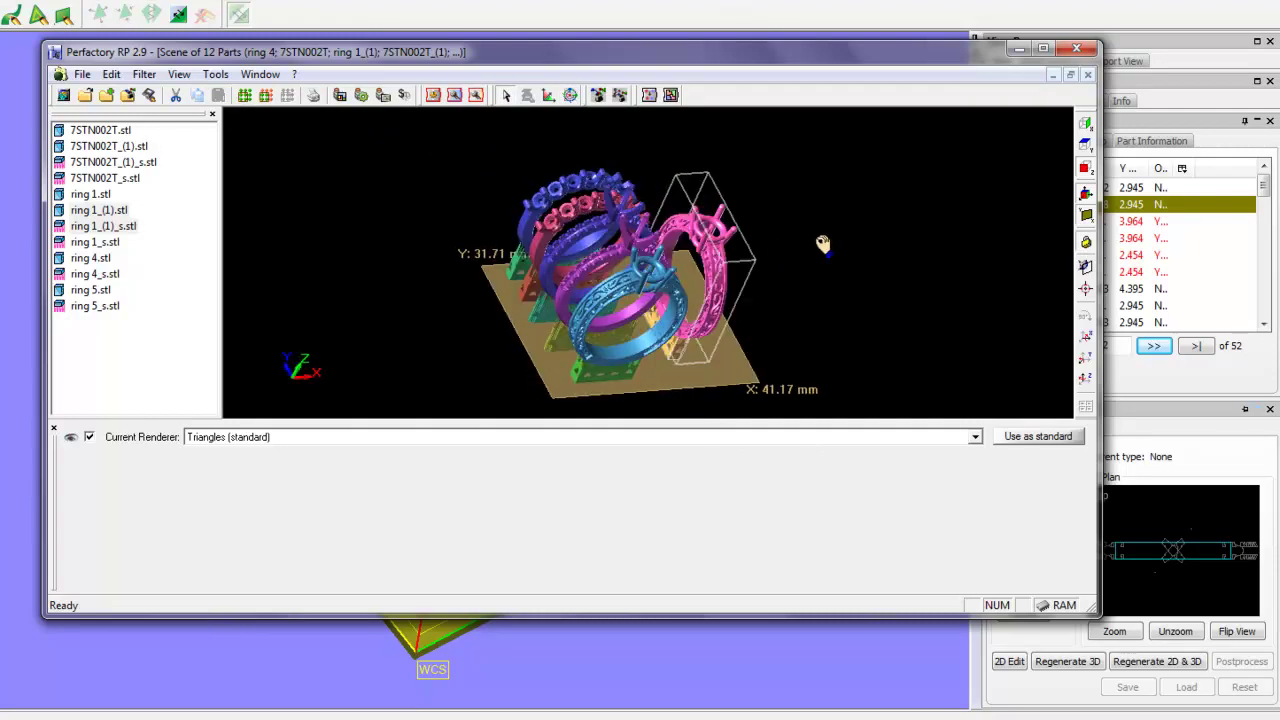
mouse_move(580, 343)
mouse_down()
mouse_move(781, 326)
mouse_move(709, 369)
mouse_move(677, 346)
mouse_move(697, 272)
mouse_move(686, 260)
mouse_move(491, 283)
mouse_move(401, 326)
mouse_move(520, 300)
mouse_move(562, 312)
mouse_move(573, 333)
mouse_up()
scroll(851, 258, up, 3)
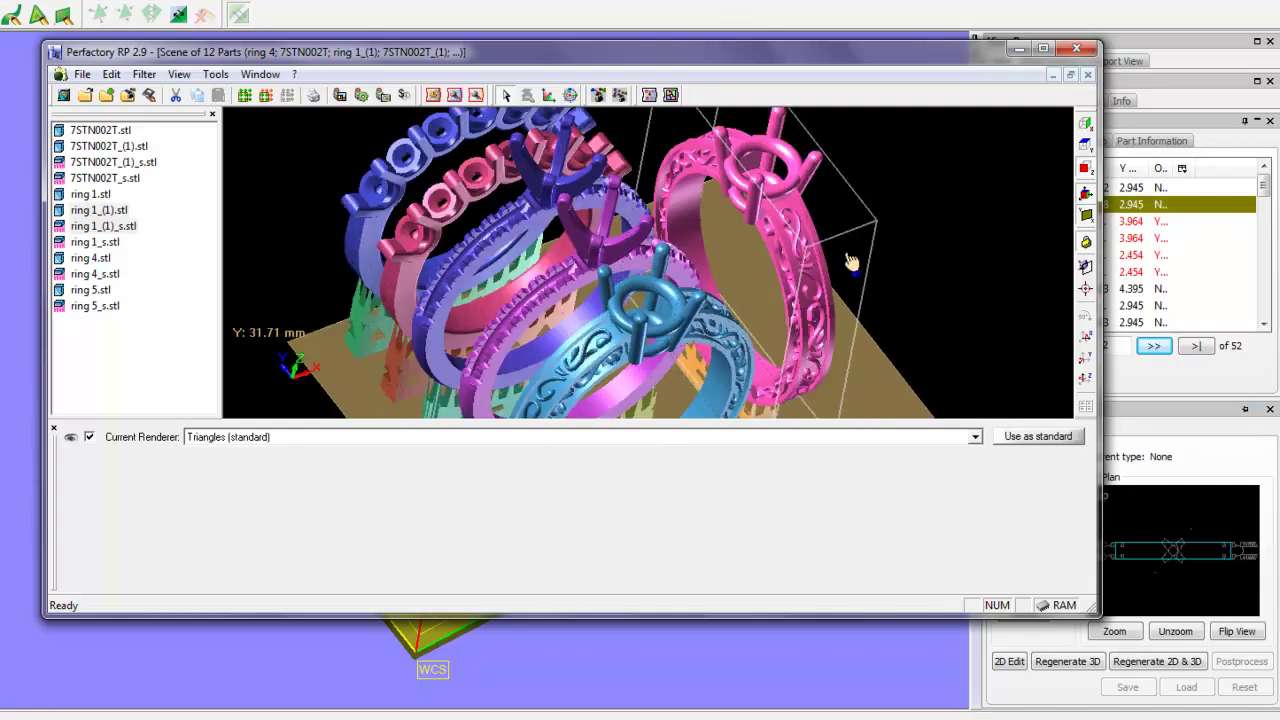
scroll(853, 262, down, 5)
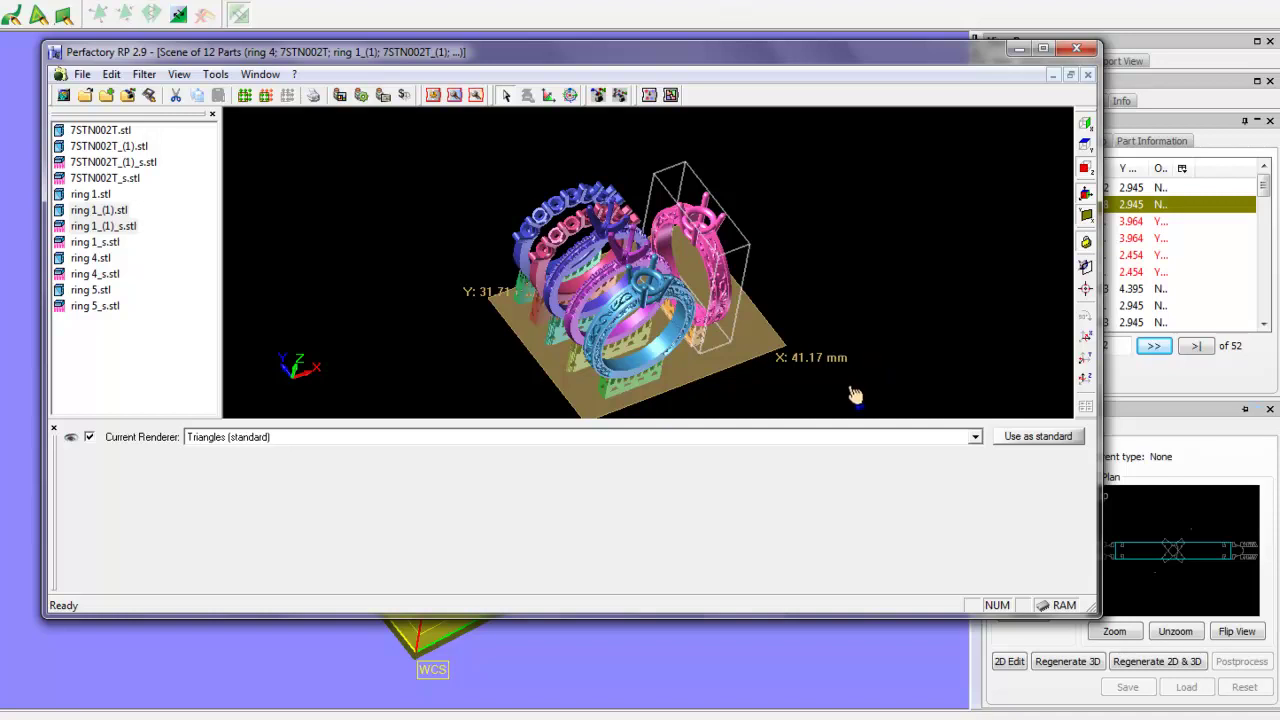
drag(792, 310, 727, 347)
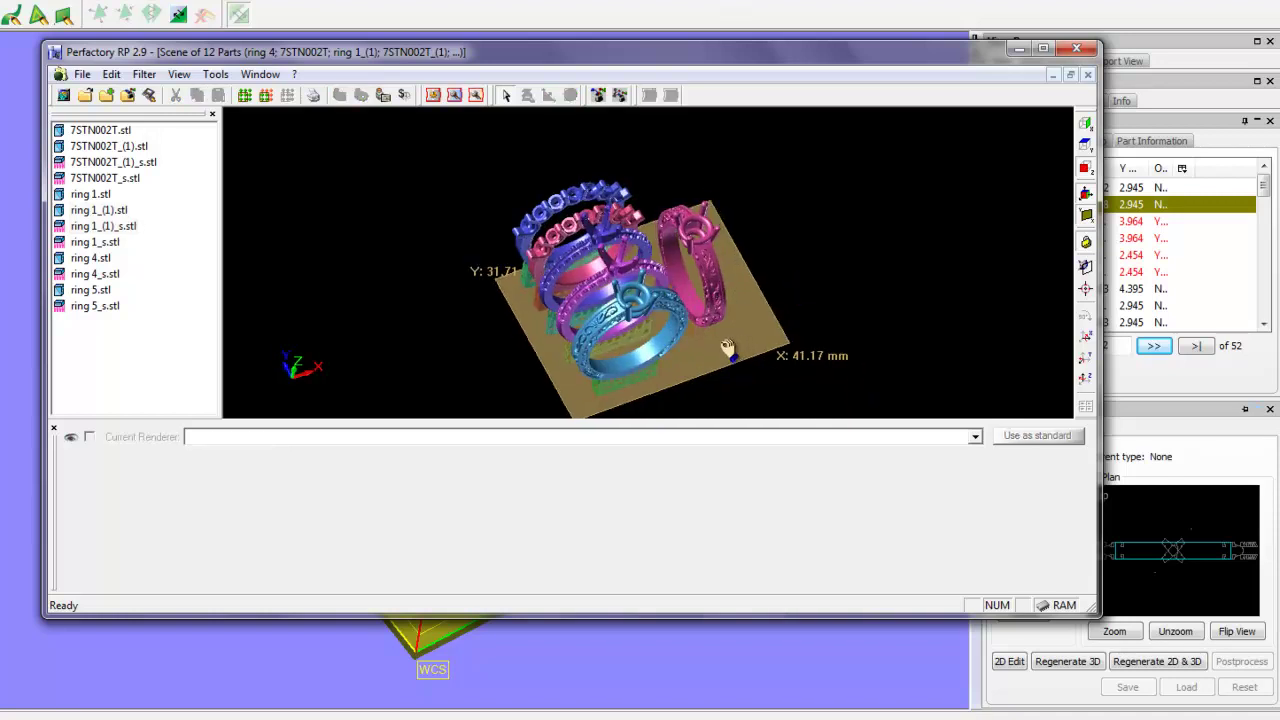
click(1085, 289)
drag(149, 331, 62, 122)
Start File > Build and create a new 'ring test' folder on the Desktop for the job.
click(82, 74)
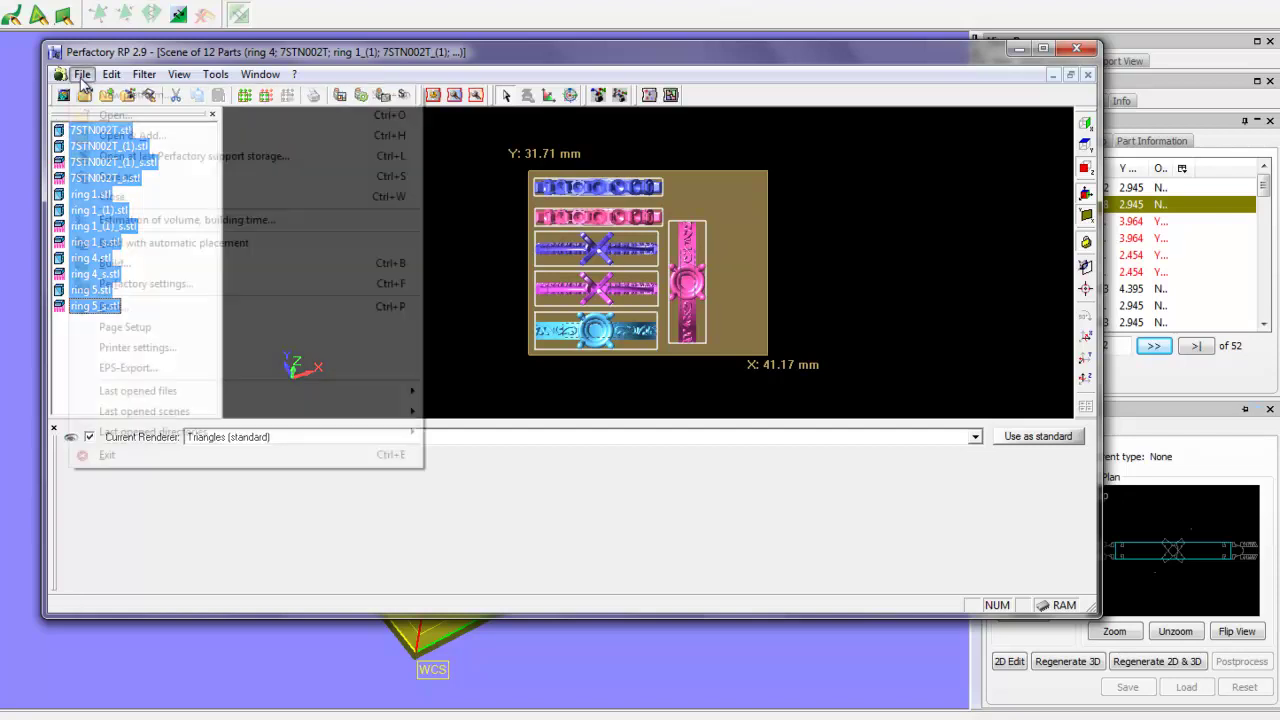
click(138, 268)
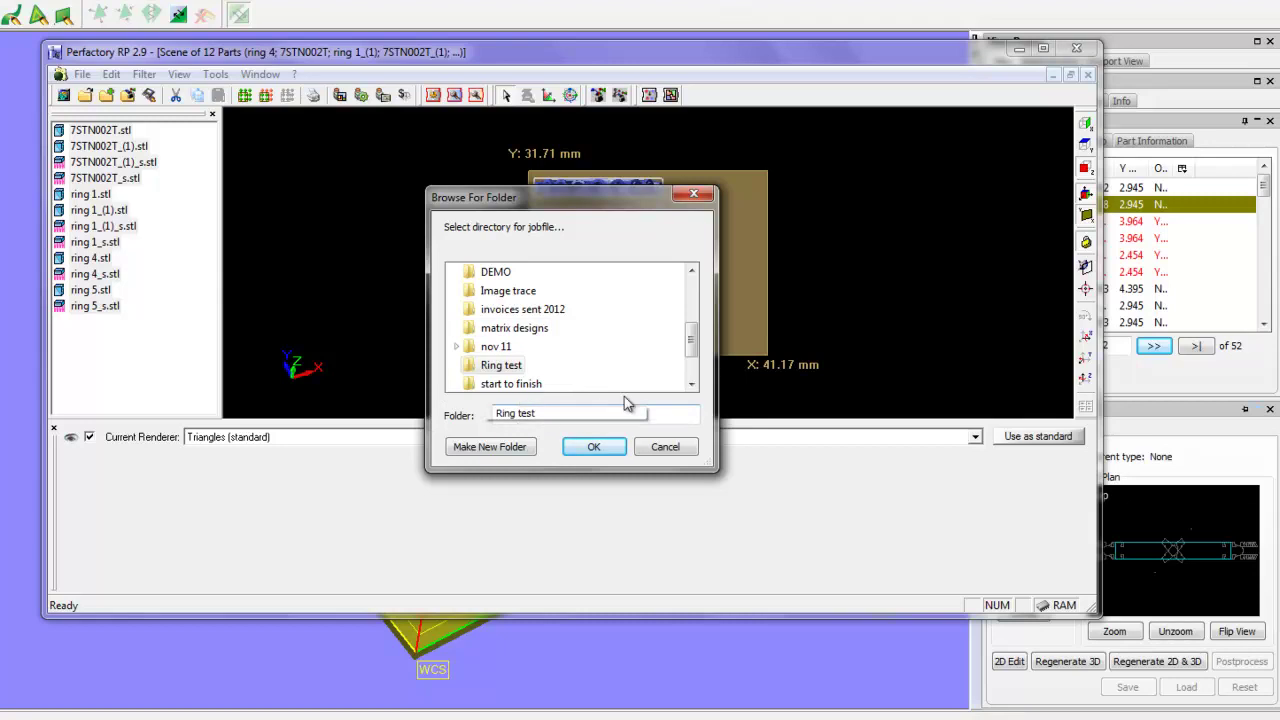
drag(693, 343, 705, 311)
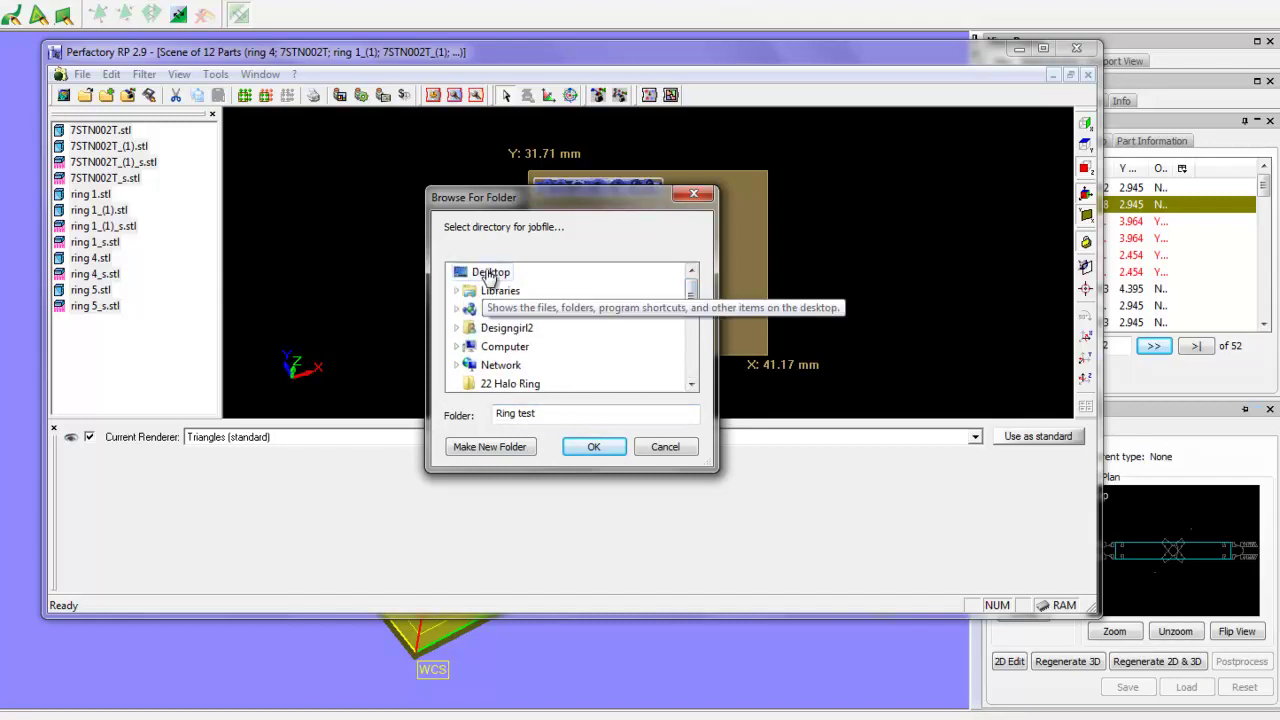
click(490, 273)
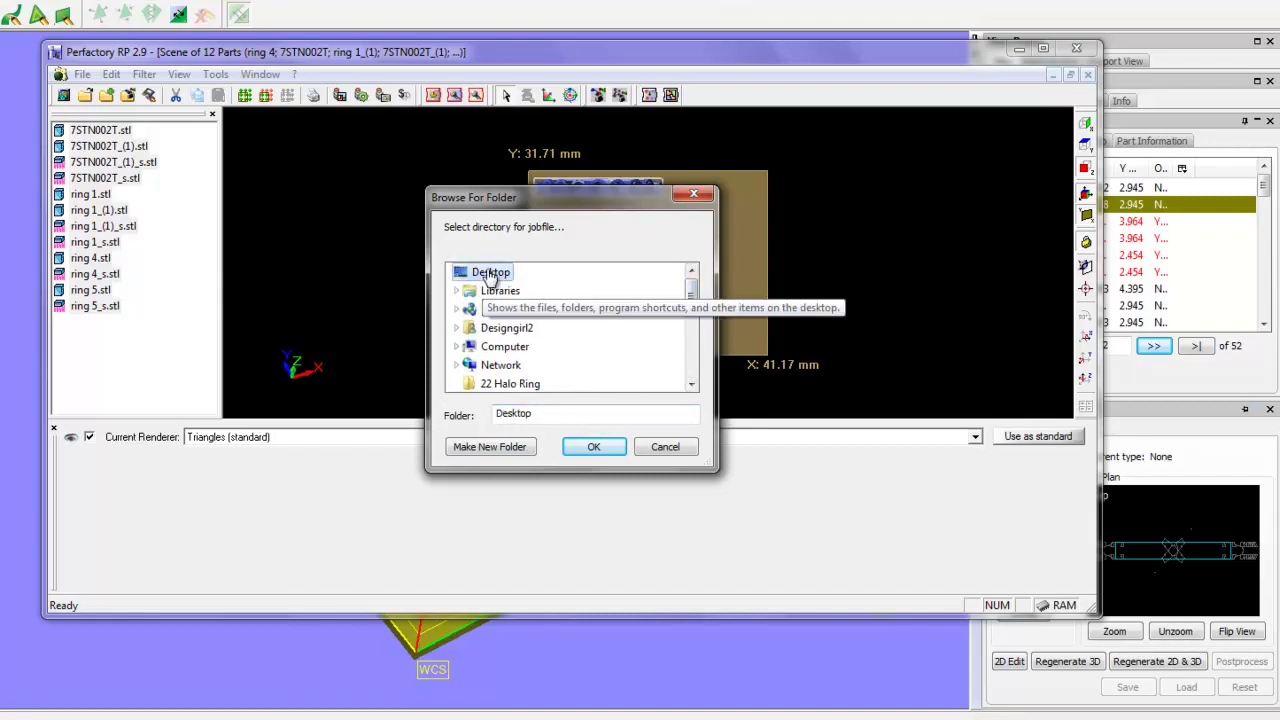
click(516, 448)
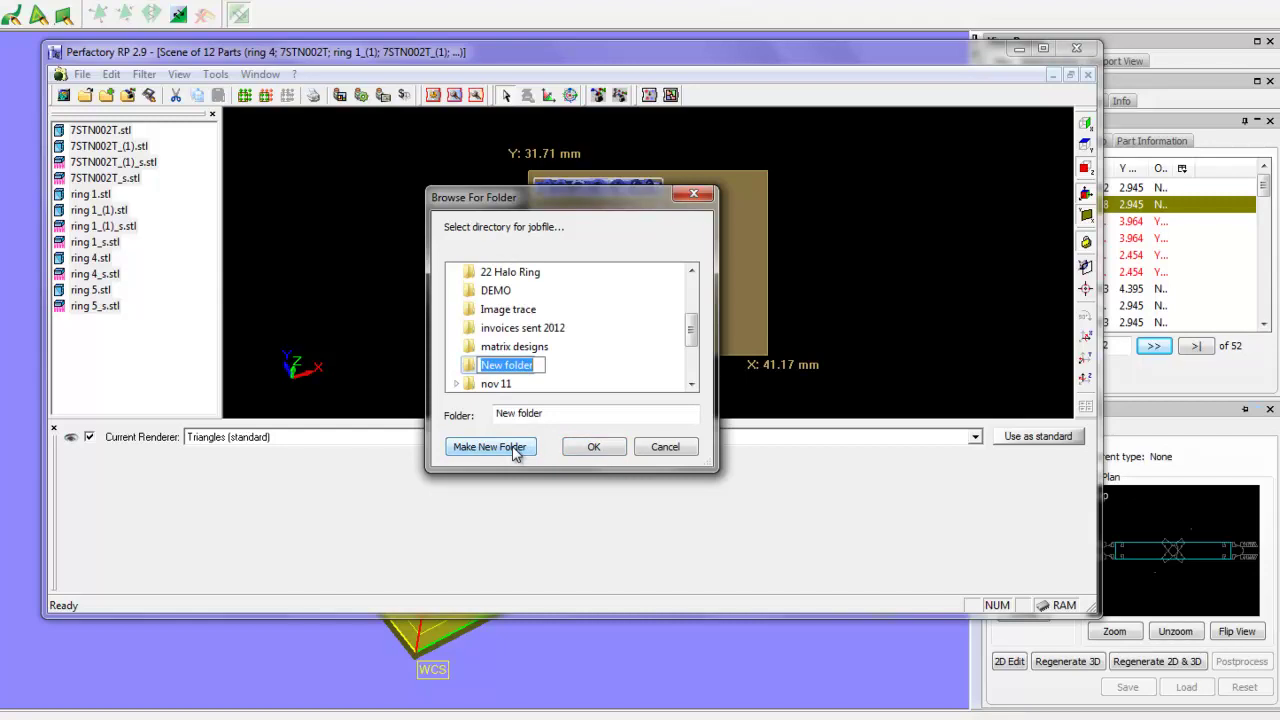
text(ring test)
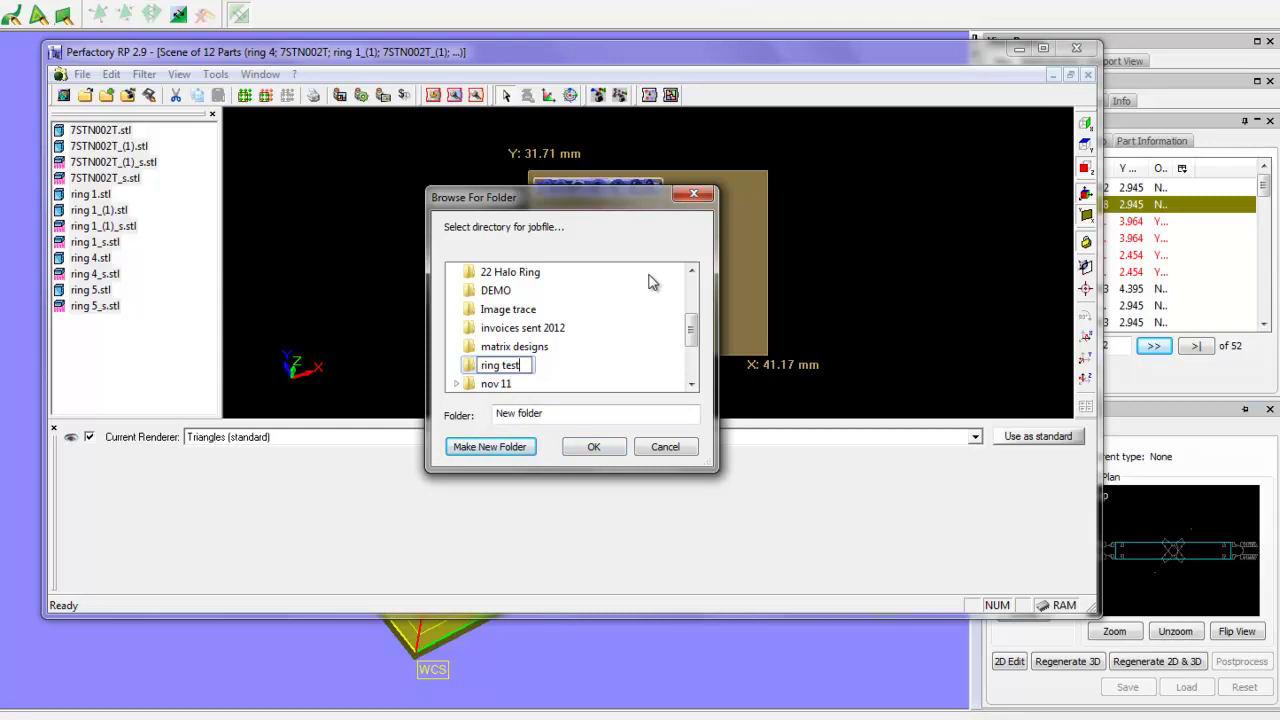
drag(641, 203, 372, 189)
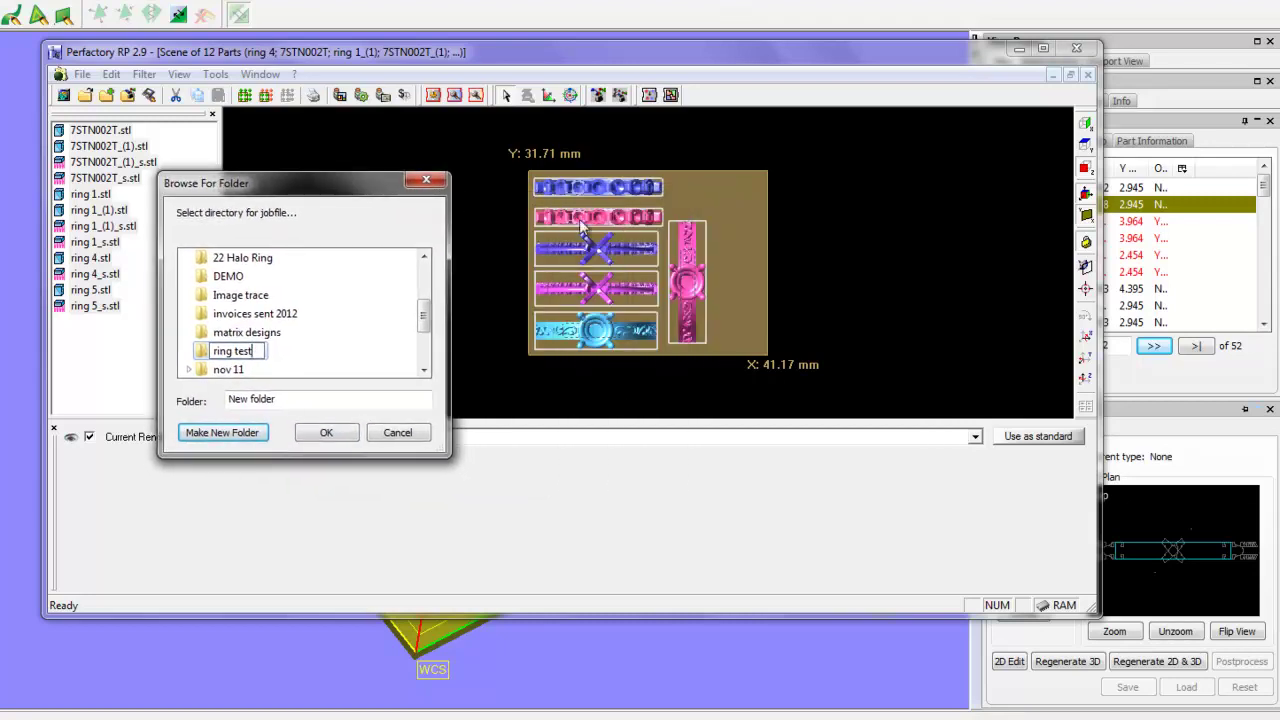